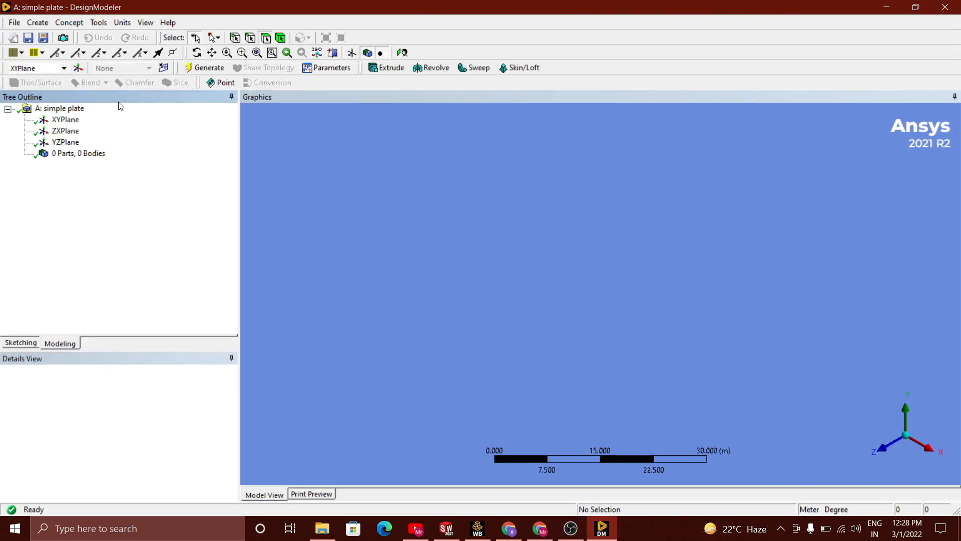
- Set the length unit to centimeters and sketch a rectangle about 14.8 cm high on the XYPlane, starting at the origin
click(122, 23)
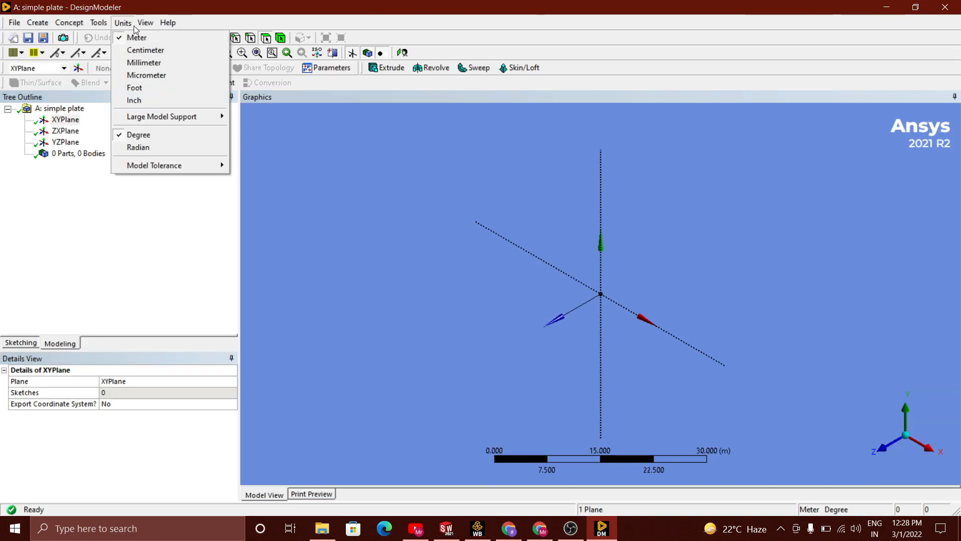
click(150, 50)
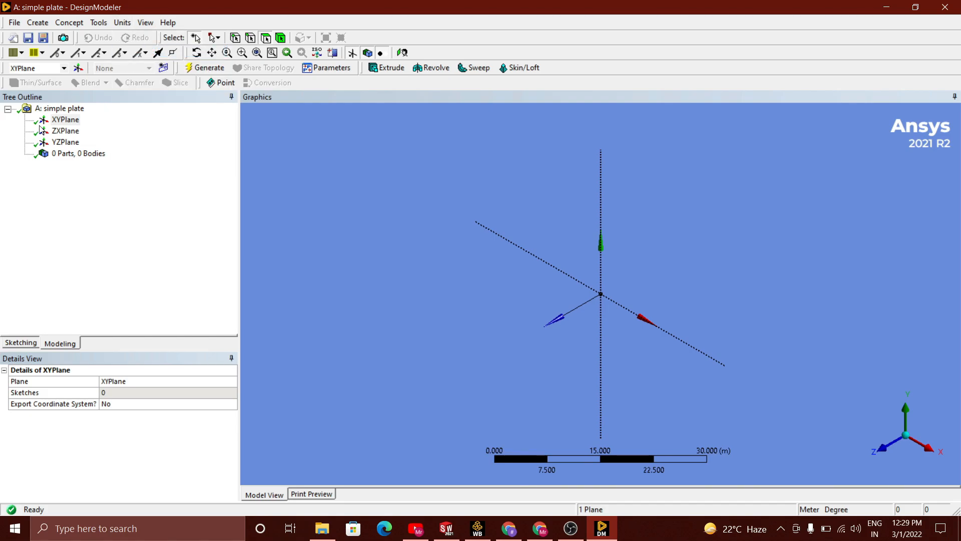
click(20, 343)
click(32, 180)
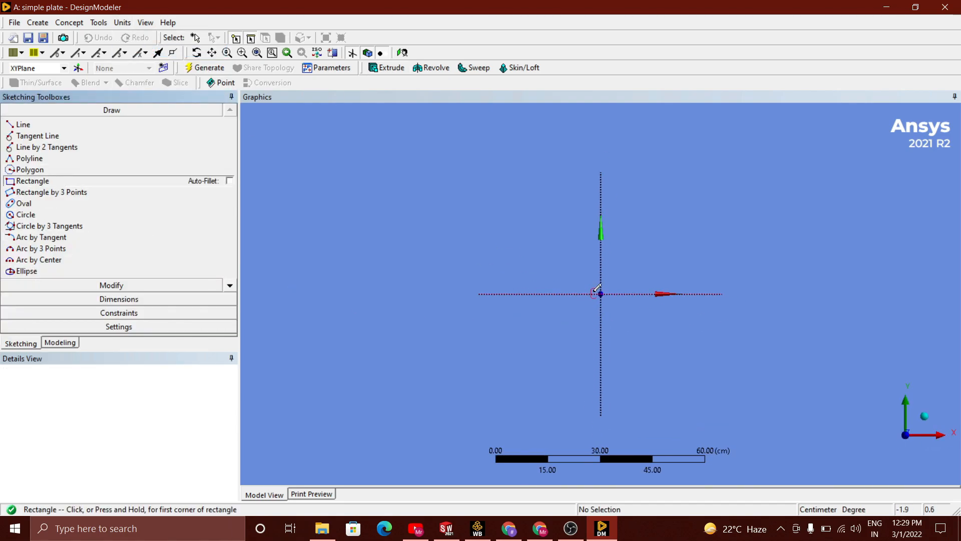
click(600, 294)
click(716, 242)
- Dimension the rectangle to a width of 40 cm and a height of 20 cm
click(118, 299)
click(65, 153)
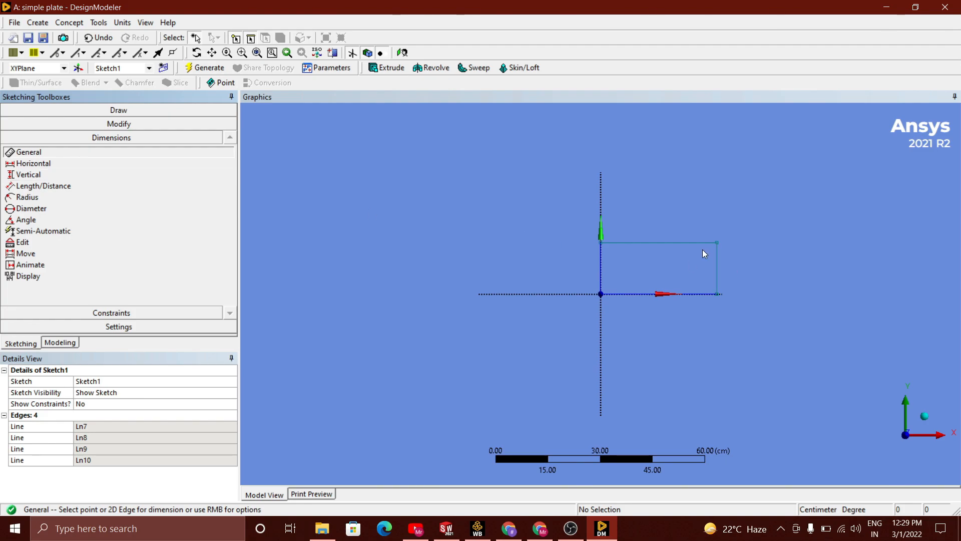
click(682, 243)
click(682, 235)
click(717, 266)
click(726, 267)
click(110, 426)
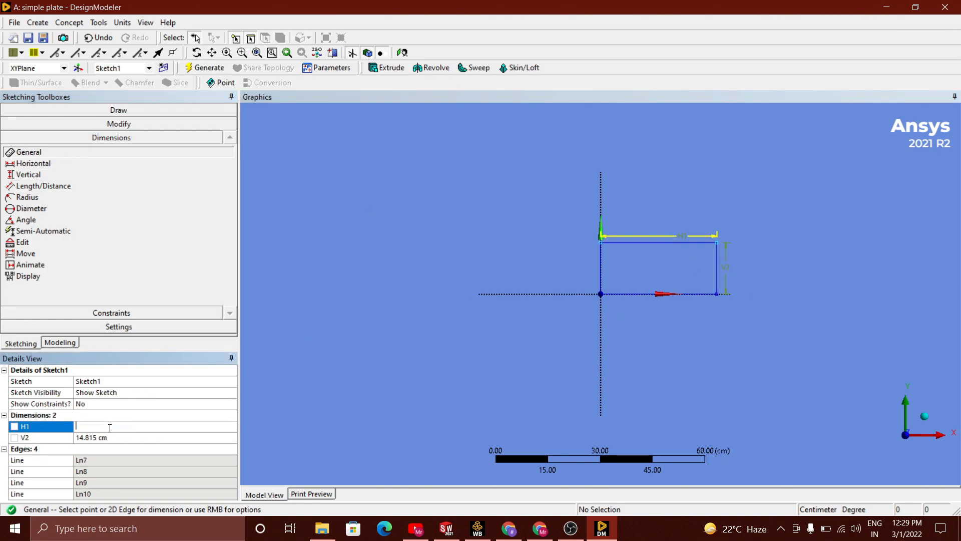
click(118, 438)
text(20)
key(Return)
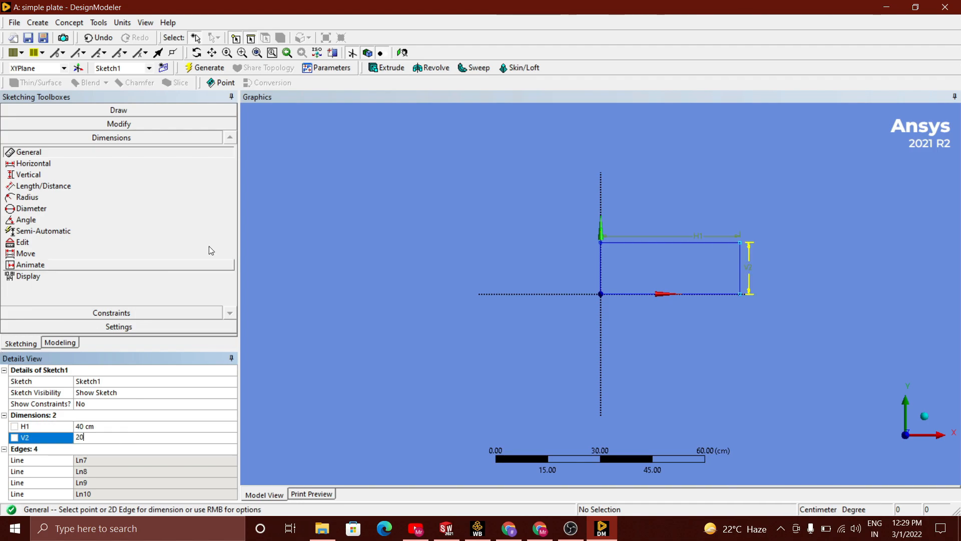
- Sketch a larger circle near the rectangle's right end and two small circles, one above the other, near its left end
click(136, 110)
click(50, 216)
drag(717, 257, 724, 264)
drag(633, 244, 638, 248)
drag(634, 270, 637, 272)
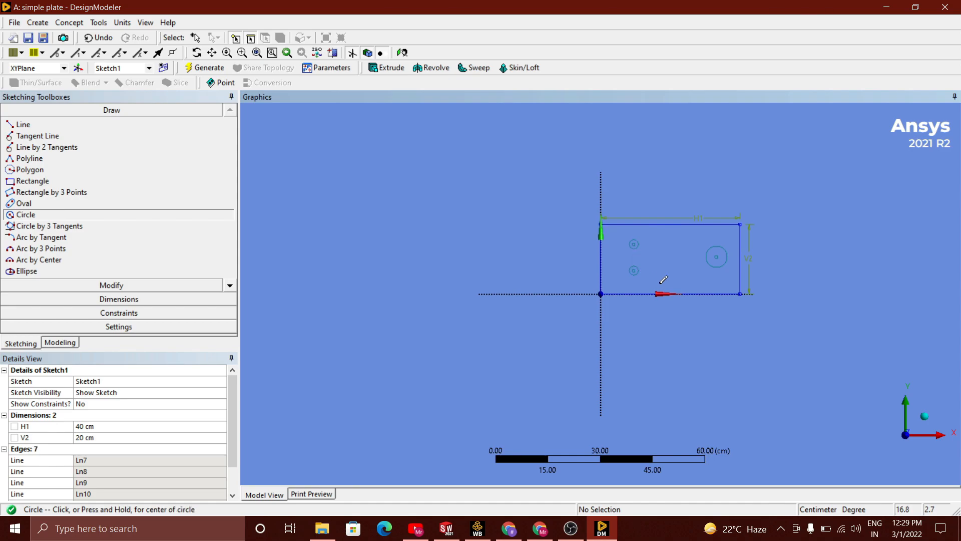
- Add a radius dimension of 5 cm to the large circle
click(118, 298)
click(27, 197)
click(725, 252)
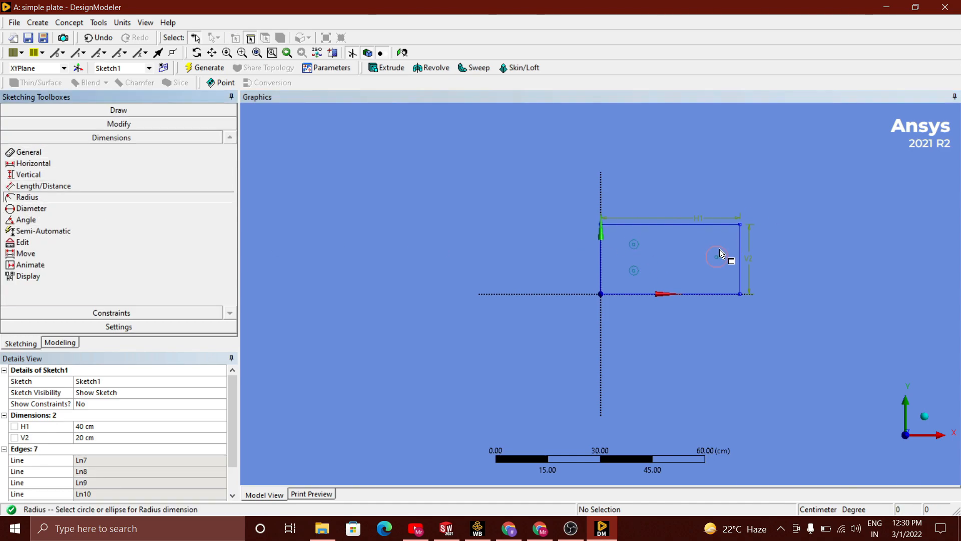
click(766, 244)
text(5)
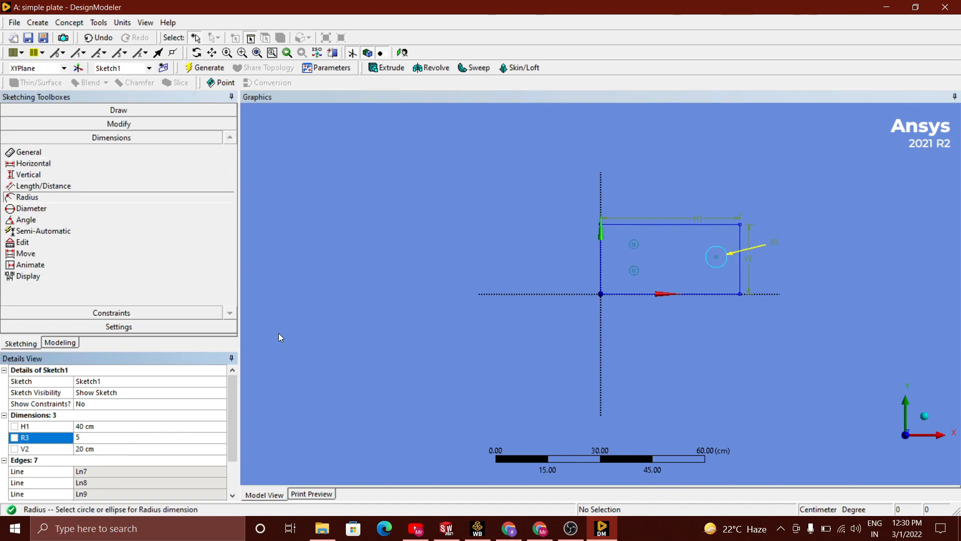
- Dimension the upper small circle's radius at 1 cm and try to add a radius dimension to the lower small circle
click(637, 241)
click(647, 239)
click(638, 269)
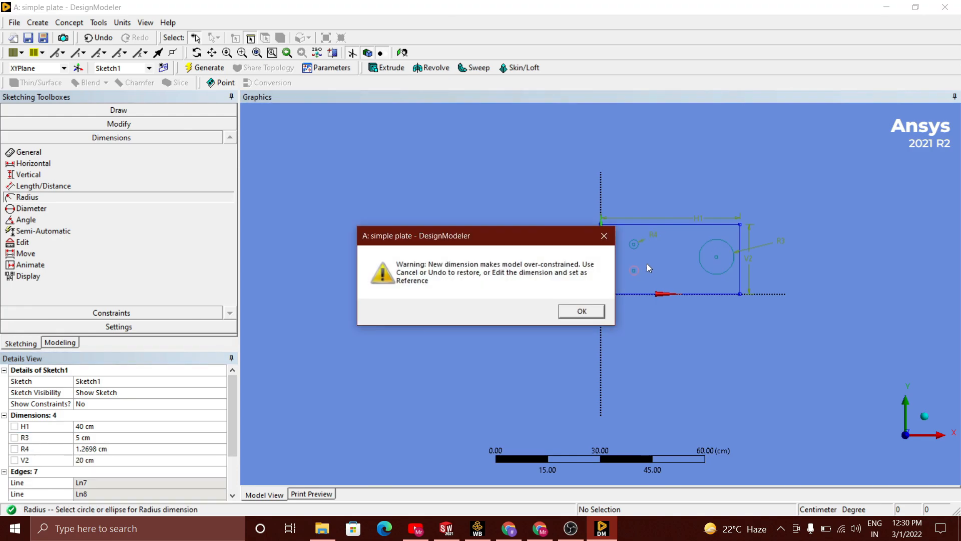
click(604, 236)
click(100, 448)
text(1)
- Dimension the large circle's center 10 cm horizontally from the right edge and the upper small circle's center 10 cm from the left edge
click(33, 163)
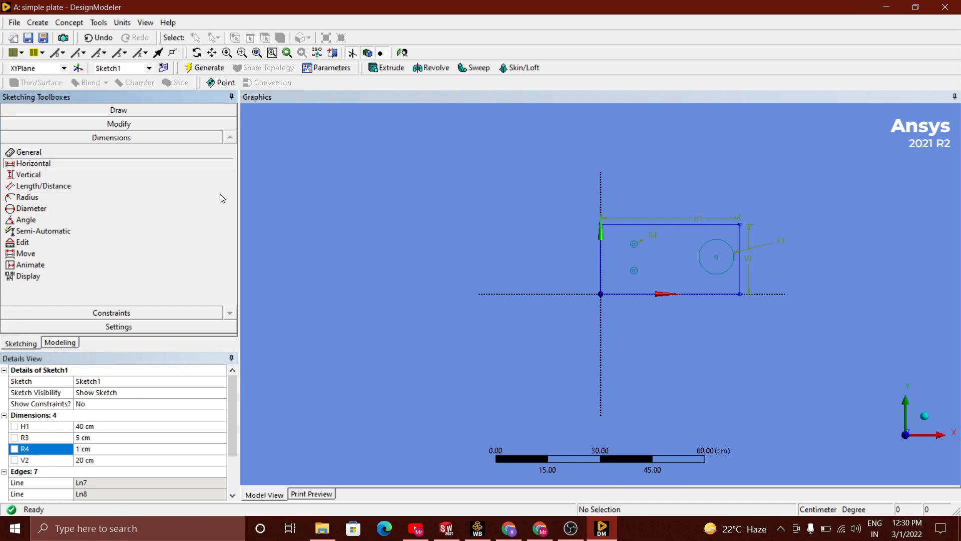
click(716, 257)
click(739, 261)
click(726, 189)
click(602, 258)
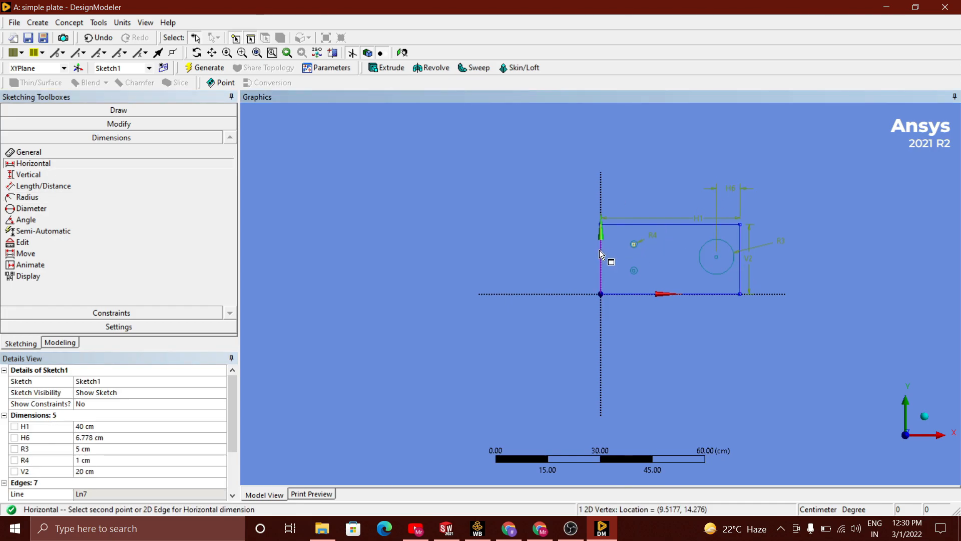
click(634, 244)
click(617, 201)
click(124, 439)
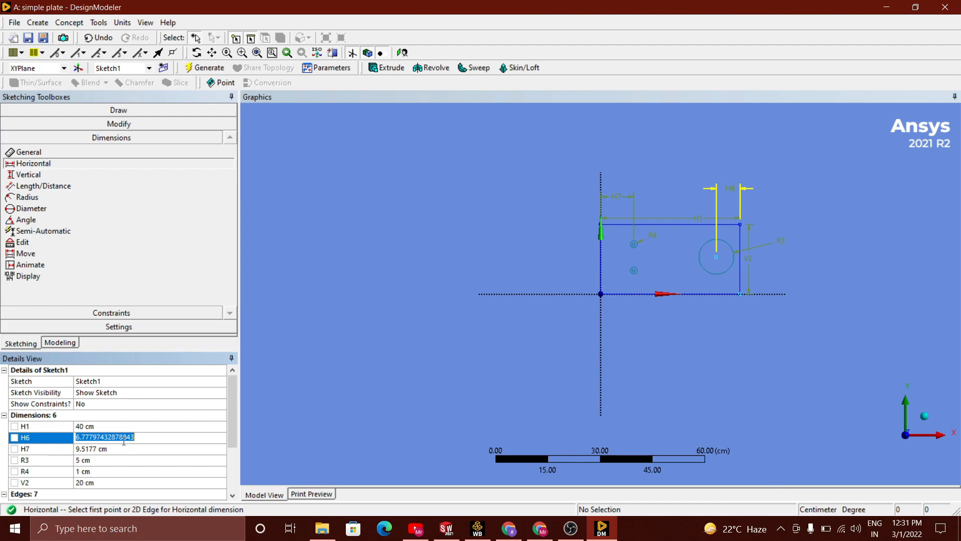
text(10)
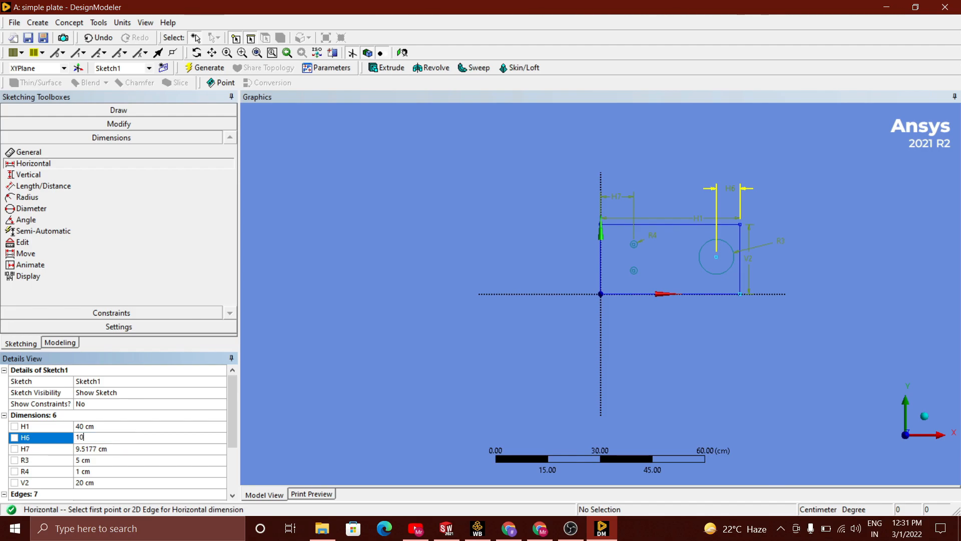
click(120, 448)
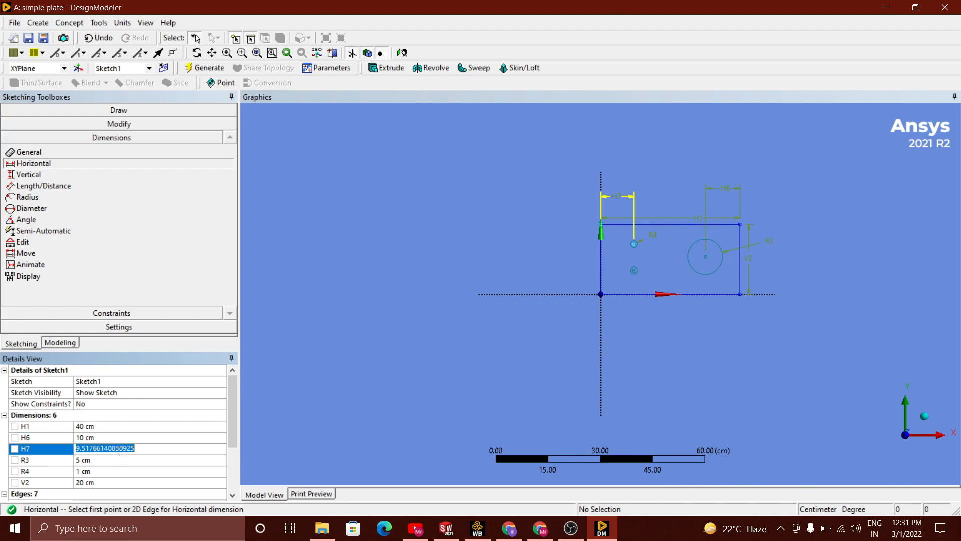
- Dimension the lower small circle's center 10 cm horizontally from the origin
click(634, 271)
click(601, 294)
click(618, 323)
click(119, 459)
text(10)
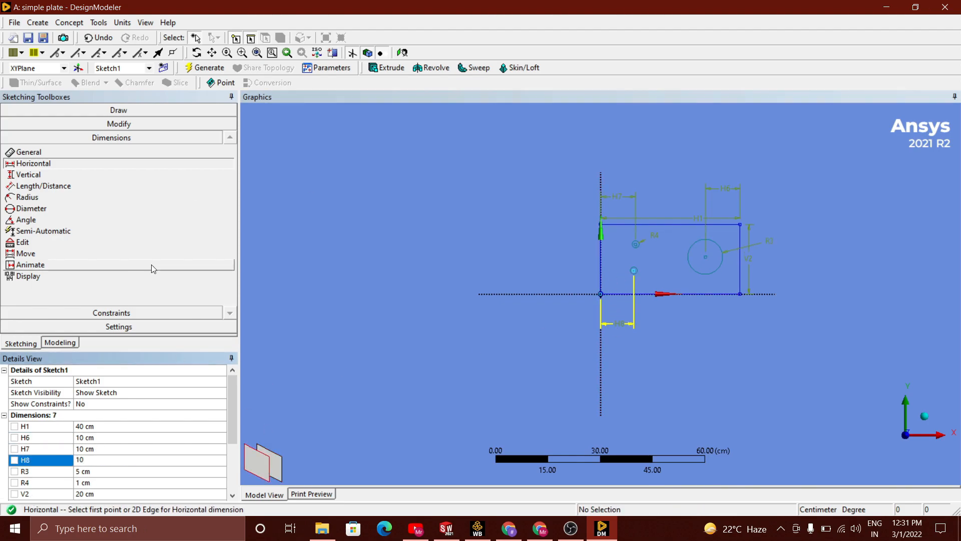
- Add vertical dimensions from the lower small and large circle centers to the bottom edge, and from the upper small circle's center to the top edge
click(29, 174)
scroll(654, 244, up, 2)
click(671, 246)
click(549, 271)
click(671, 193)
click(656, 152)
click(553, 176)
click(812, 219)
click(819, 293)
click(923, 253)
- Set the vertical offsets to 5 cm for both small circles and 10 cm for the large circle
scroll(144, 441, down, 3)
click(148, 403)
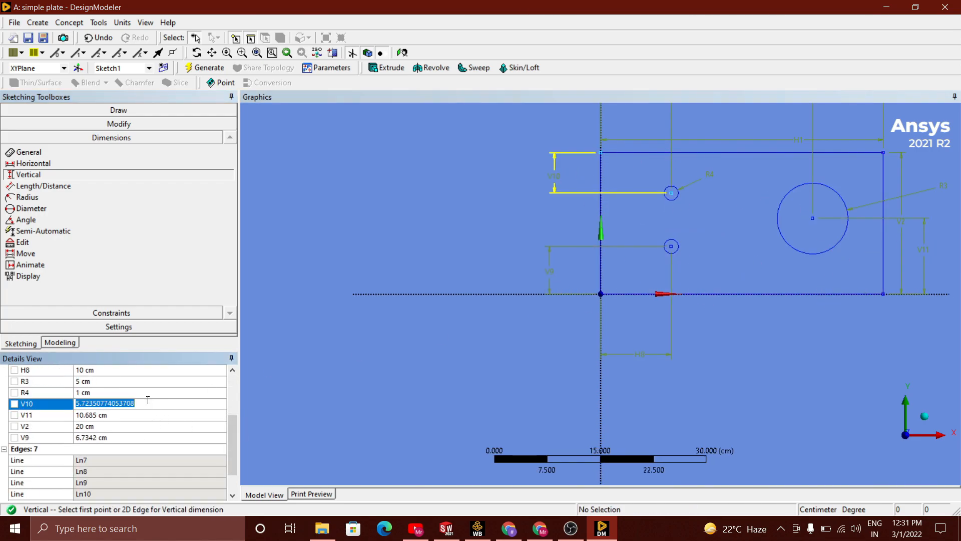
click(145, 414)
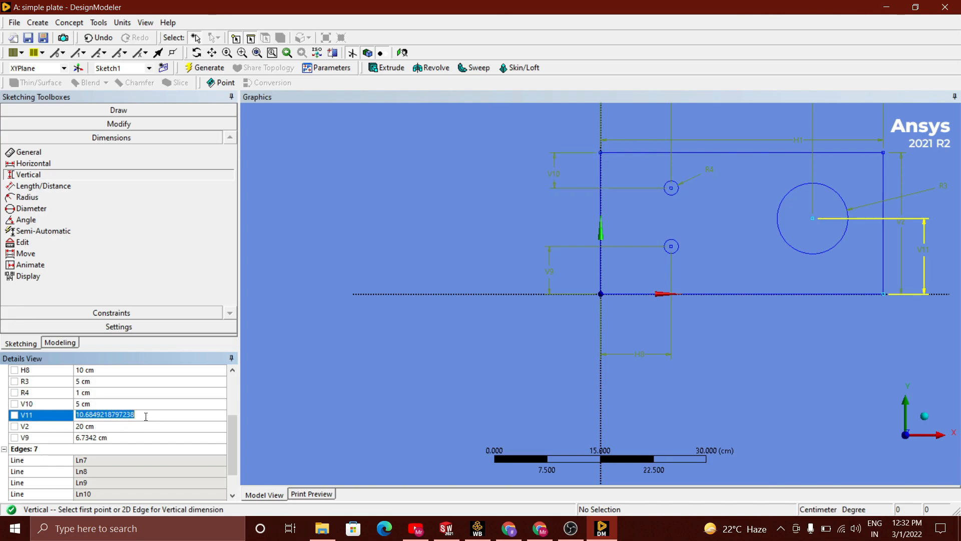
text(10)
click(142, 437)
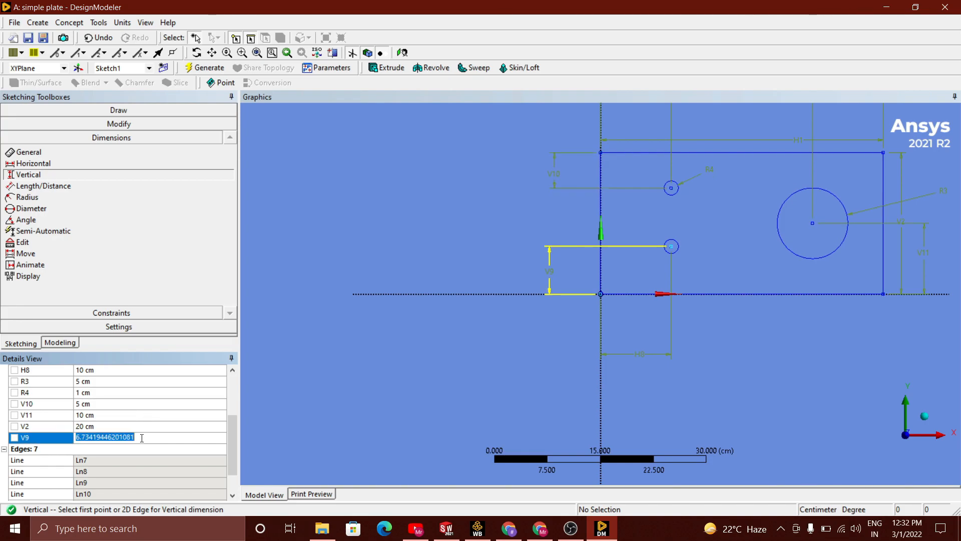
- Extrude Sketch1 to a depth of 0.3 cm and generate the plate body
click(72, 346)
click(386, 68)
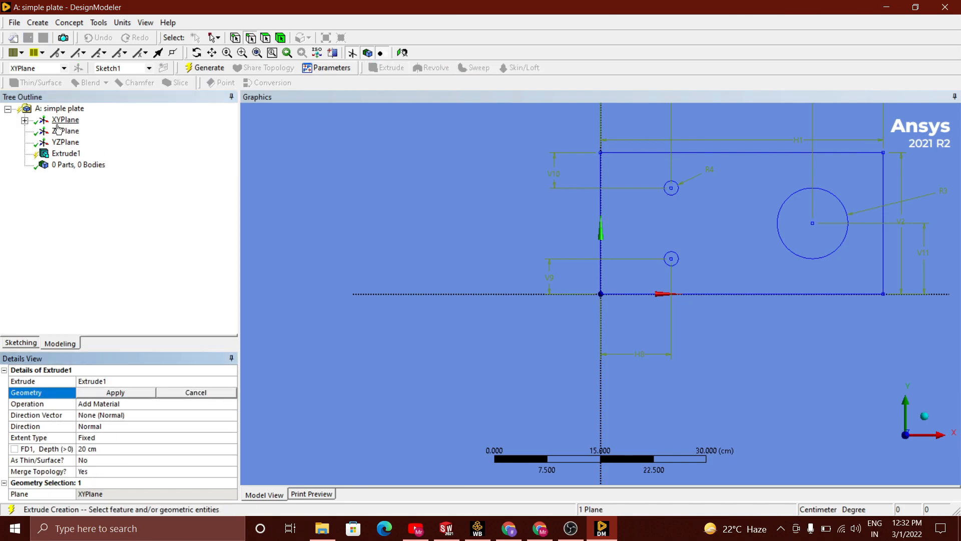
click(81, 131)
click(107, 393)
click(102, 449)
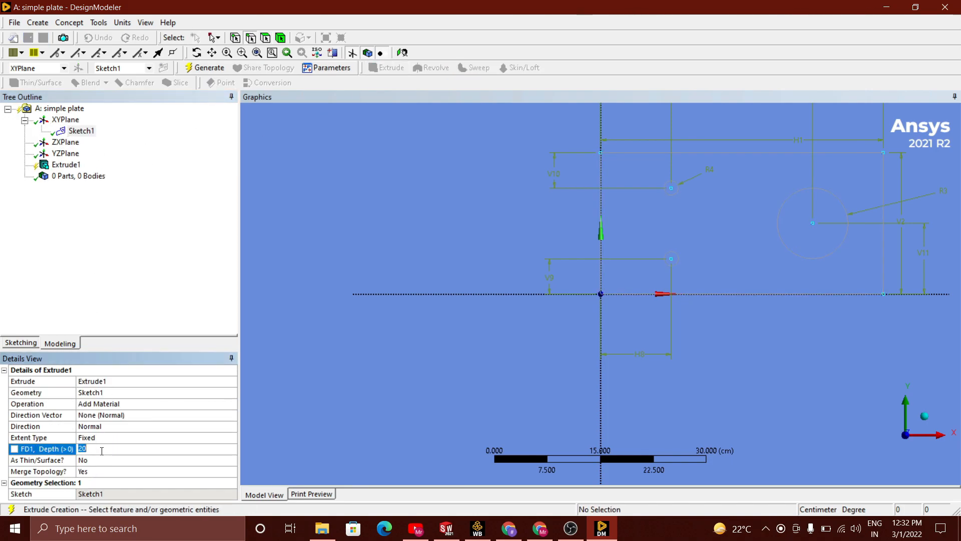
text(.3)
click(204, 68)
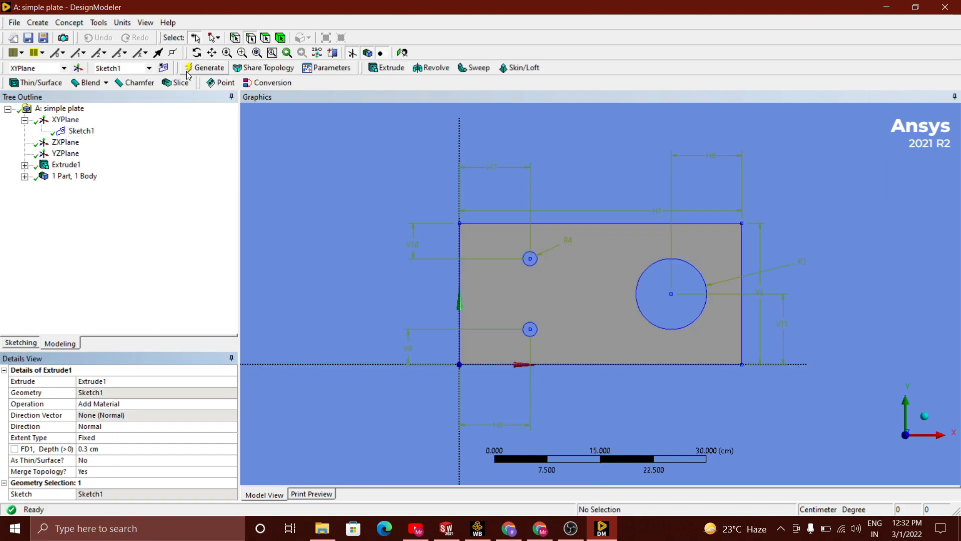
- Switch to Workbench and open the simple plate system's Model cell in Mechanical
middle_drag(722, 343, 616, 321)
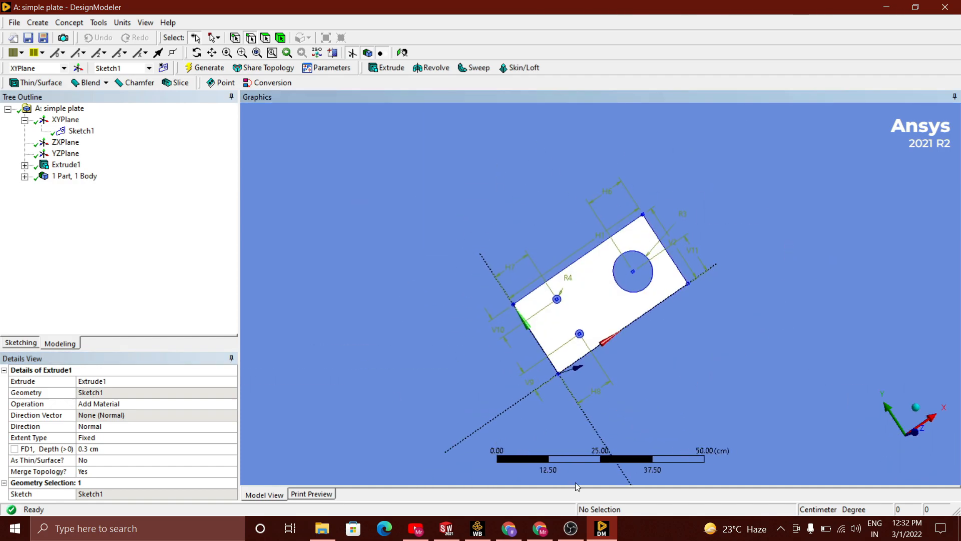
click(477, 528)
double_click(197, 149)
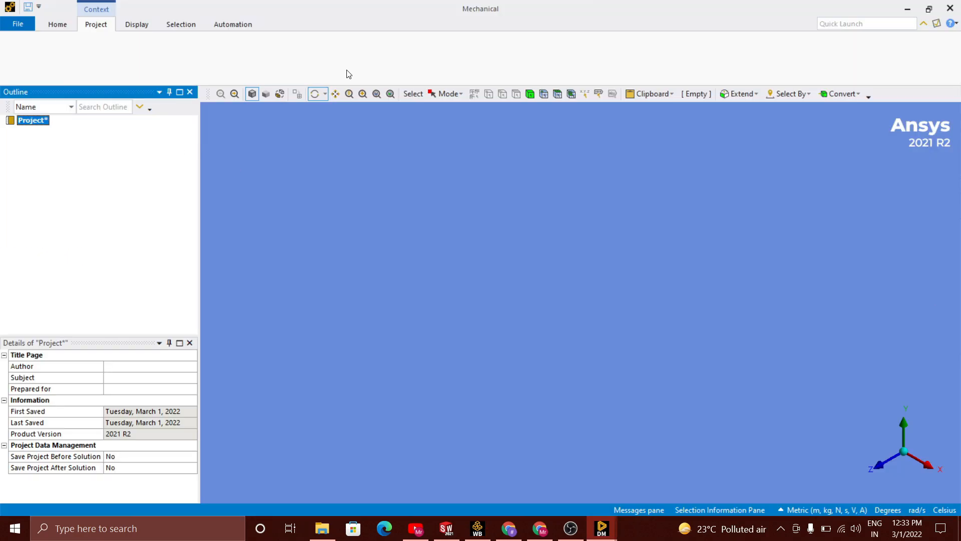
- Generate a mesh on the plate with the default settings
middle_drag(517, 311, 601, 258)
right_click(60, 170)
click(95, 205)
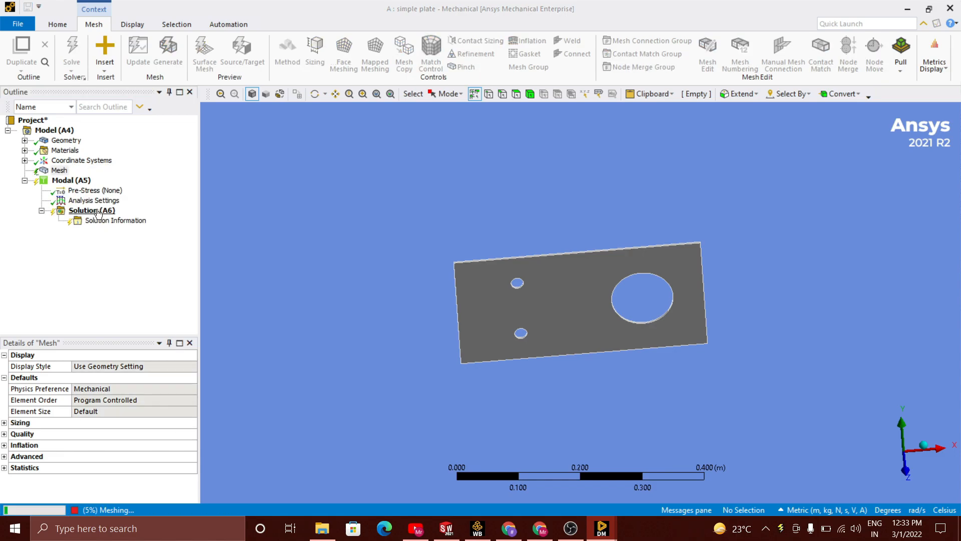
- Set the mesh's Span Angle Center to Fine and update the mesh
click(4, 422)
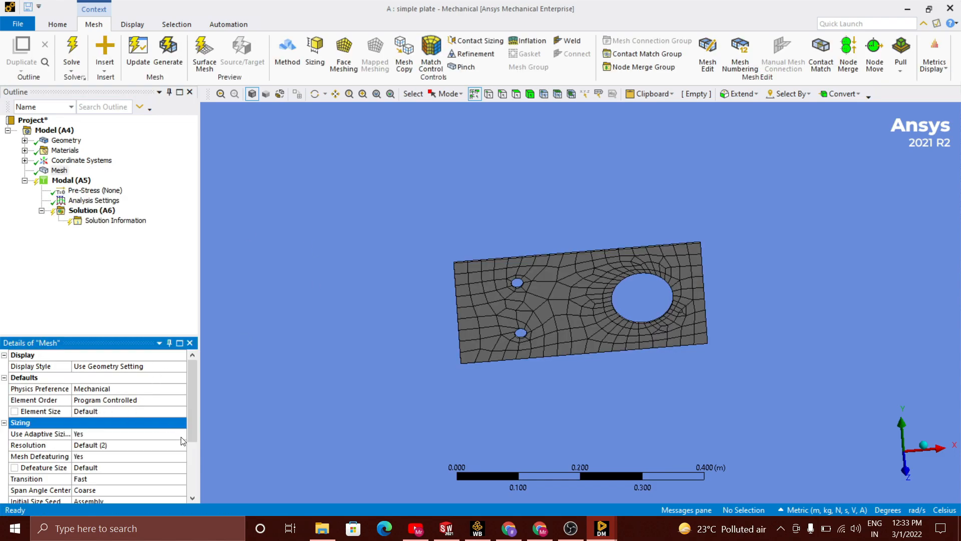
click(141, 490)
click(110, 517)
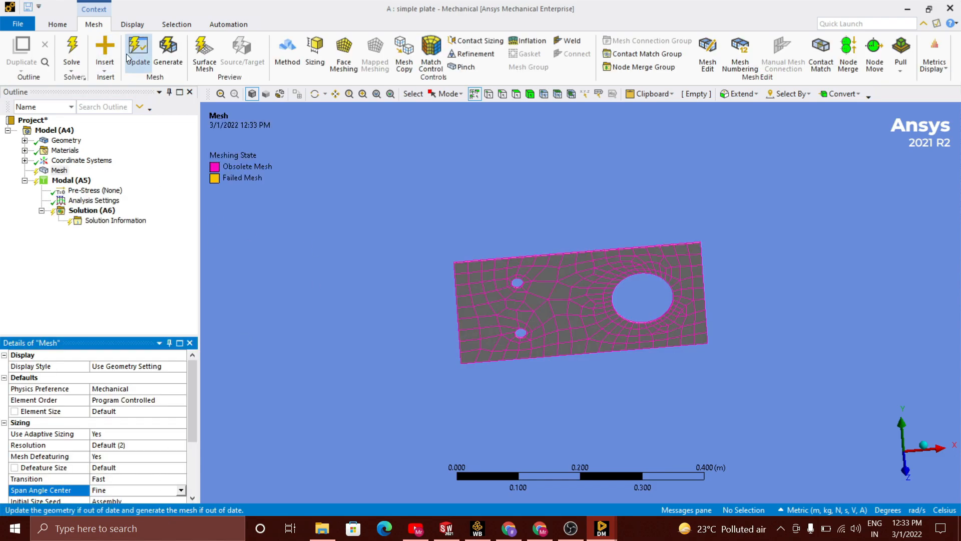
click(144, 59)
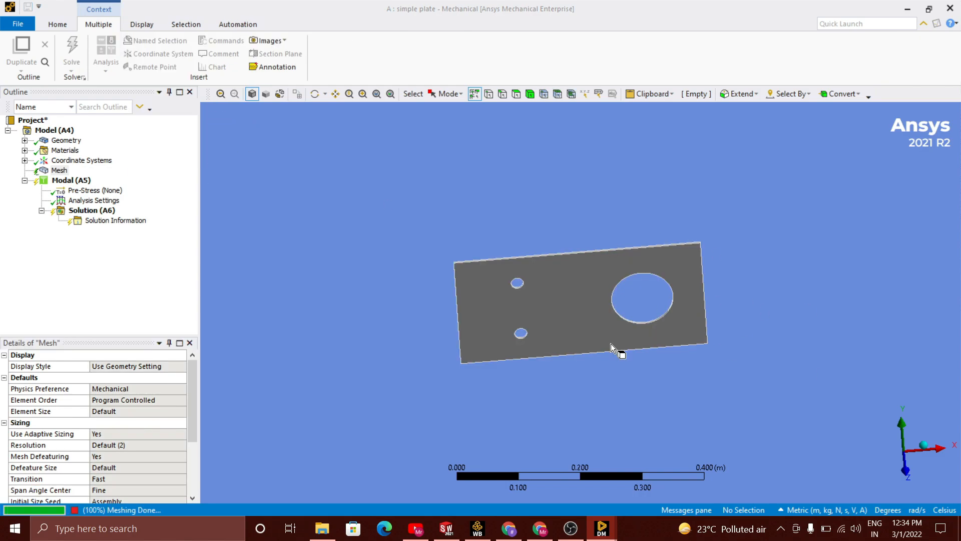
- Set the mesh element size to 0.1 m and regenerate the mesh
scroll(192, 445, down, 1)
click(115, 388)
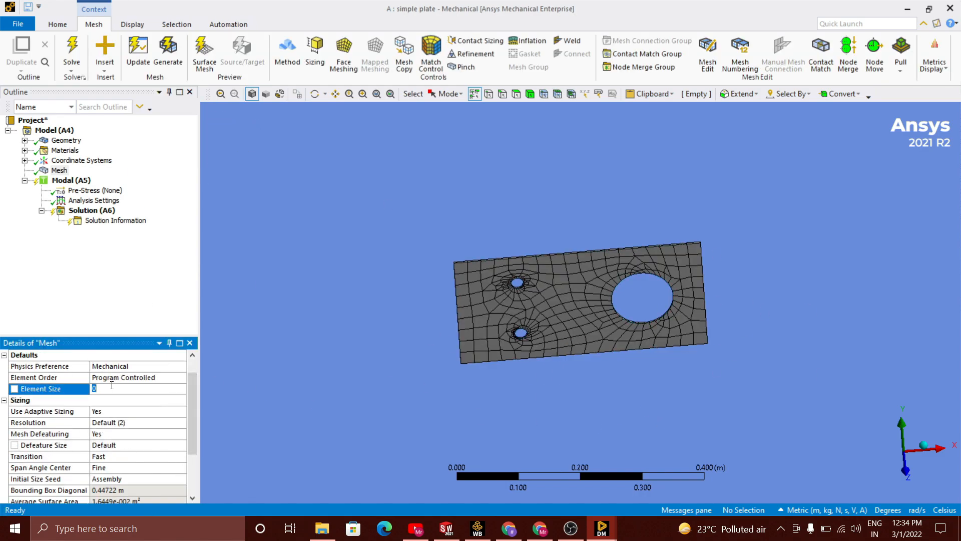
text(.1)
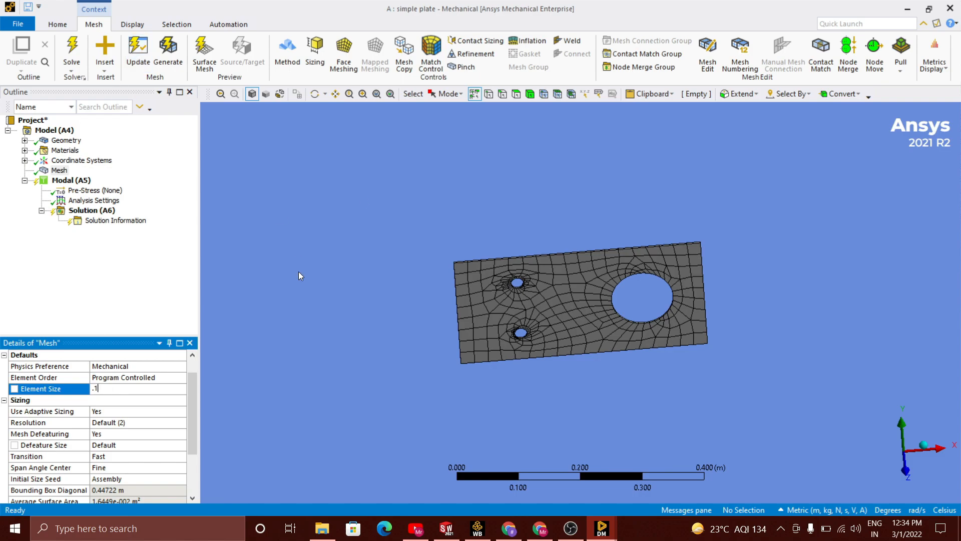
right_click(59, 170)
click(329, 225)
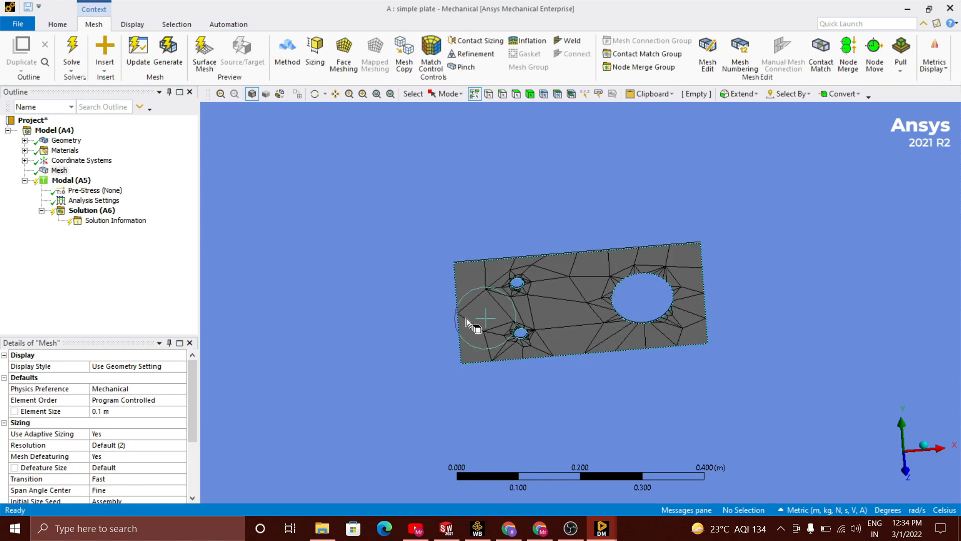
- Set the mesh element size to 0.001 m and start regenerating the mesh
click(121, 412)
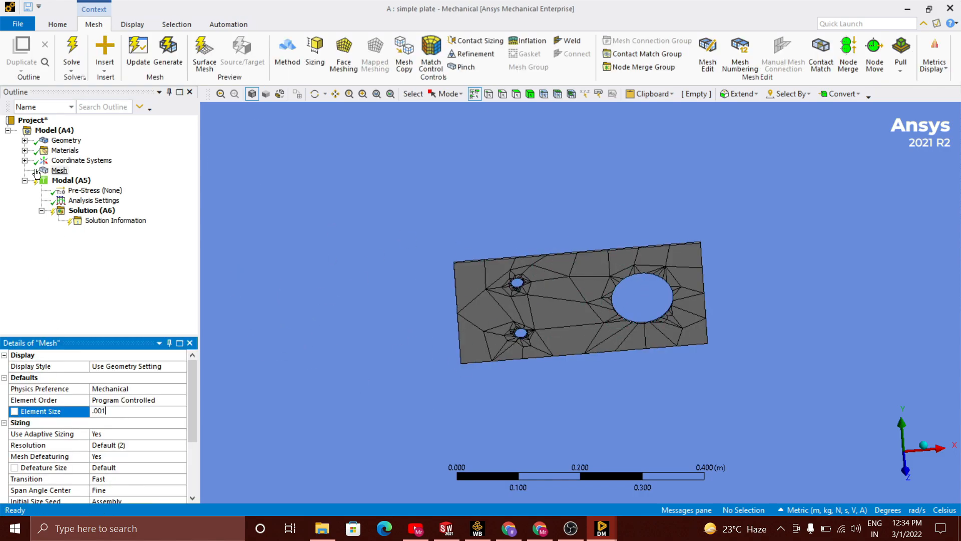
right_click(53, 163)
right_click(49, 170)
click(109, 195)
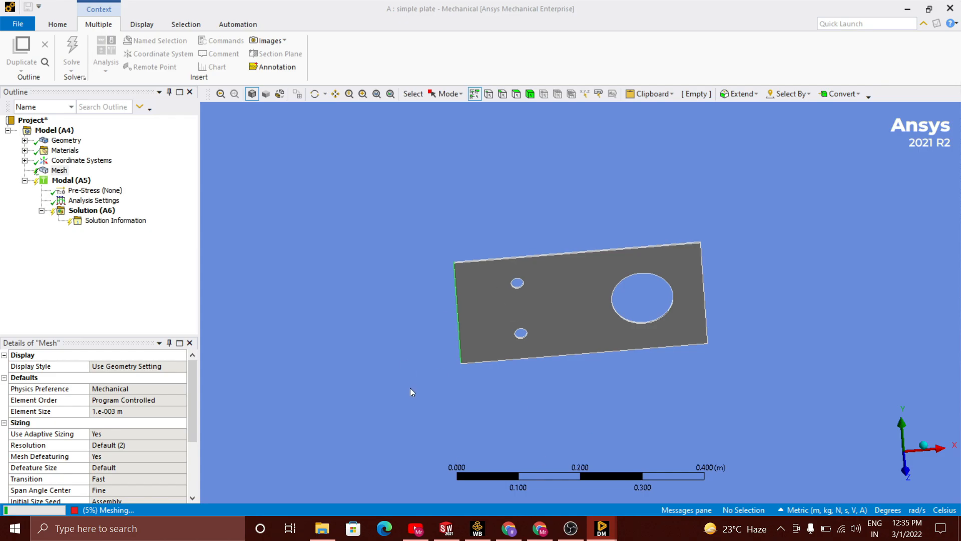
click(127, 411)
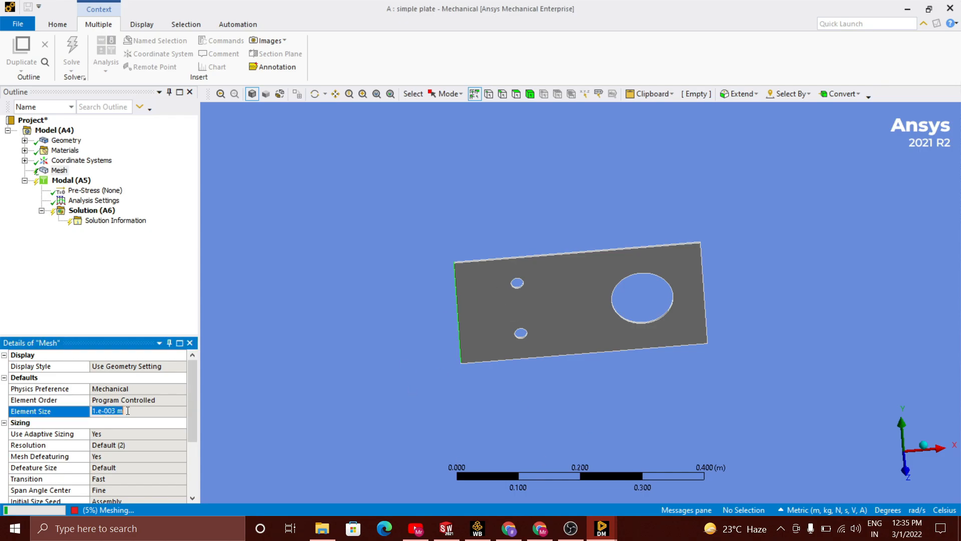
scroll(195, 475, down, 3)
scroll(92, 463, up, 3)
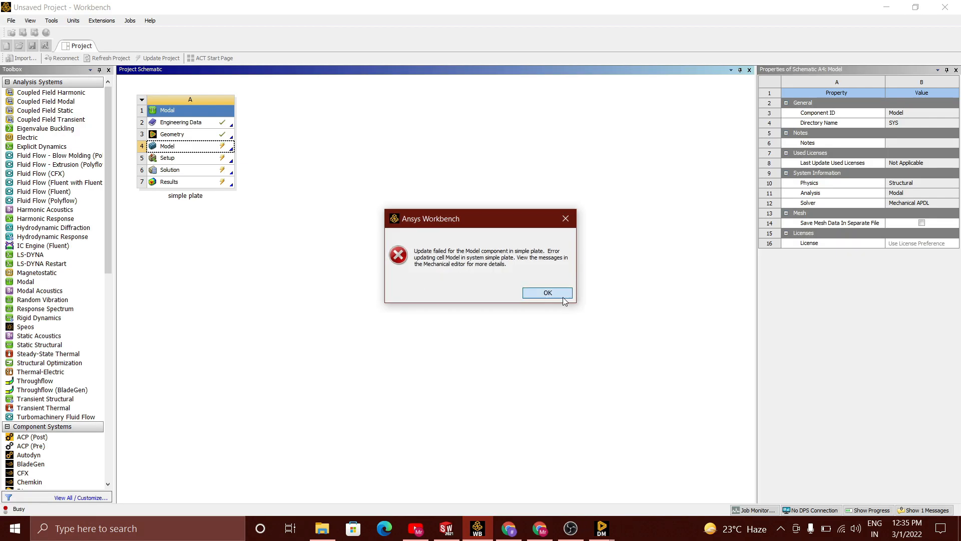
click(548, 293)
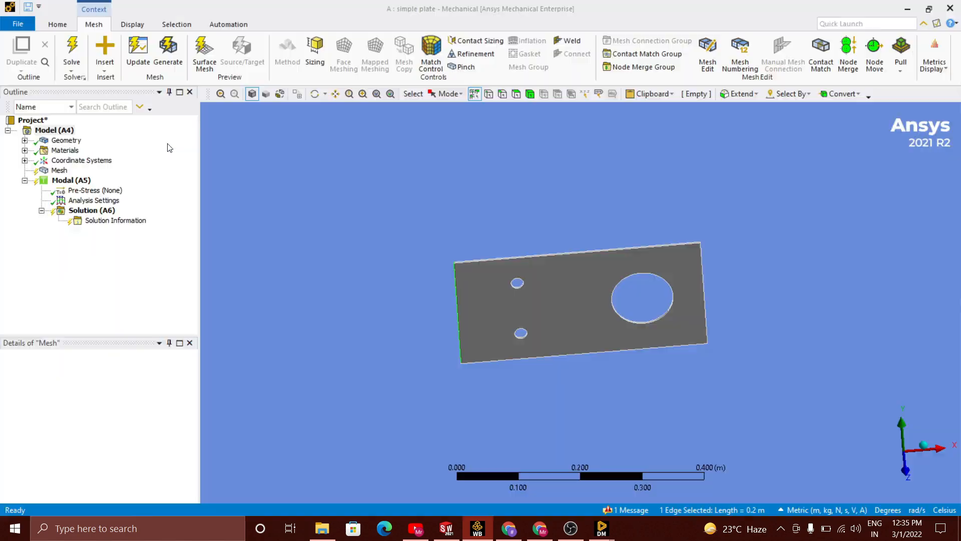
right_click(111, 169)
click(128, 210)
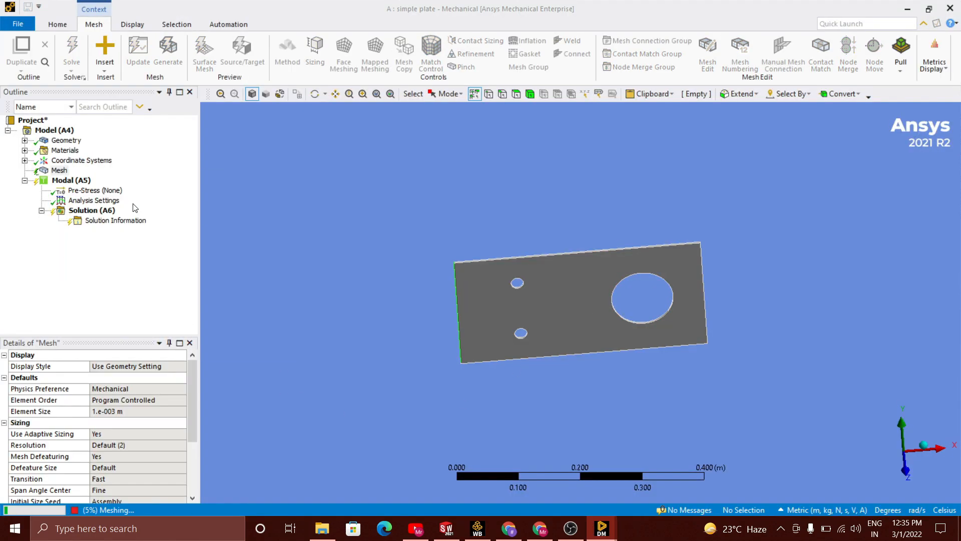
click(75, 510)
- Set the mesh element size to 0.09 m and regenerate the mesh
click(146, 411)
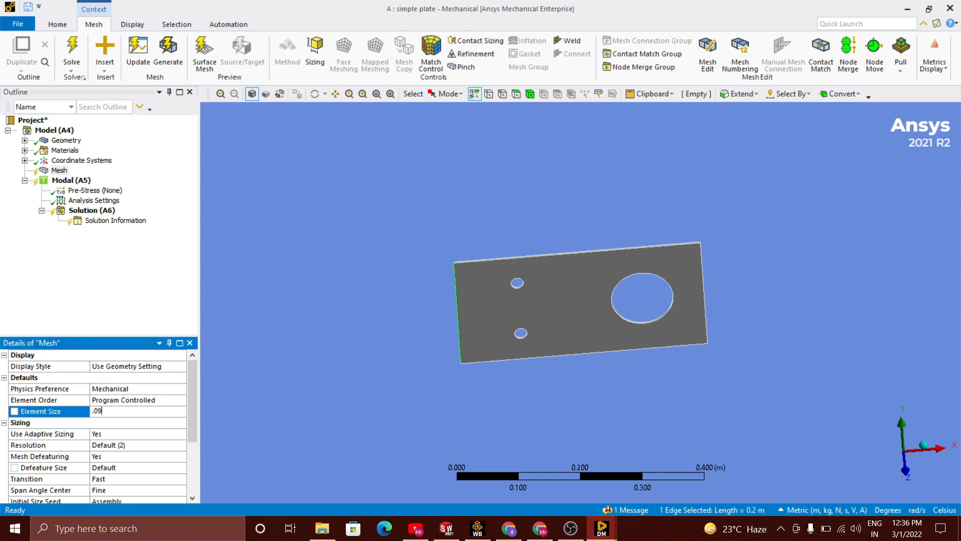
right_click(56, 173)
click(74, 215)
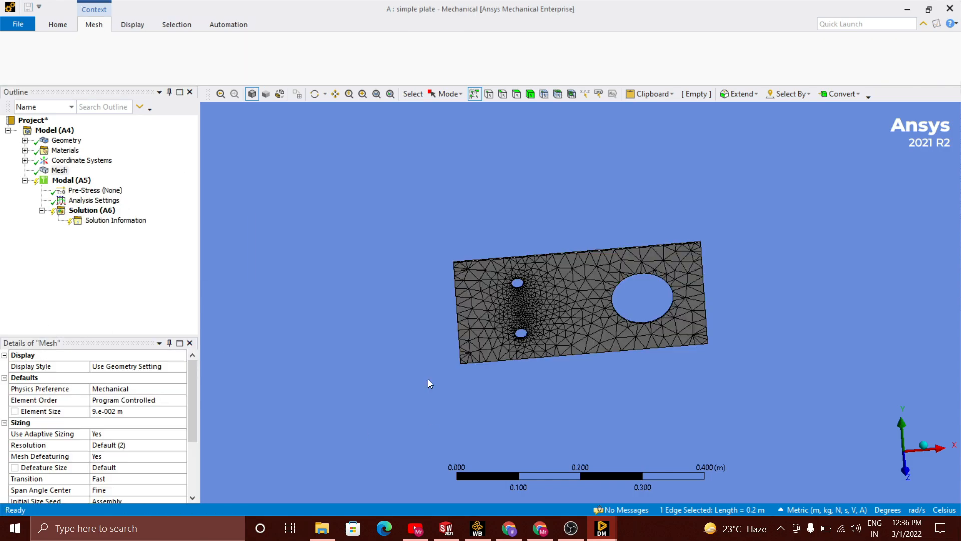
- Insert a fixed support into the modal analysis
right_click(71, 180)
mouse_move(119, 187)
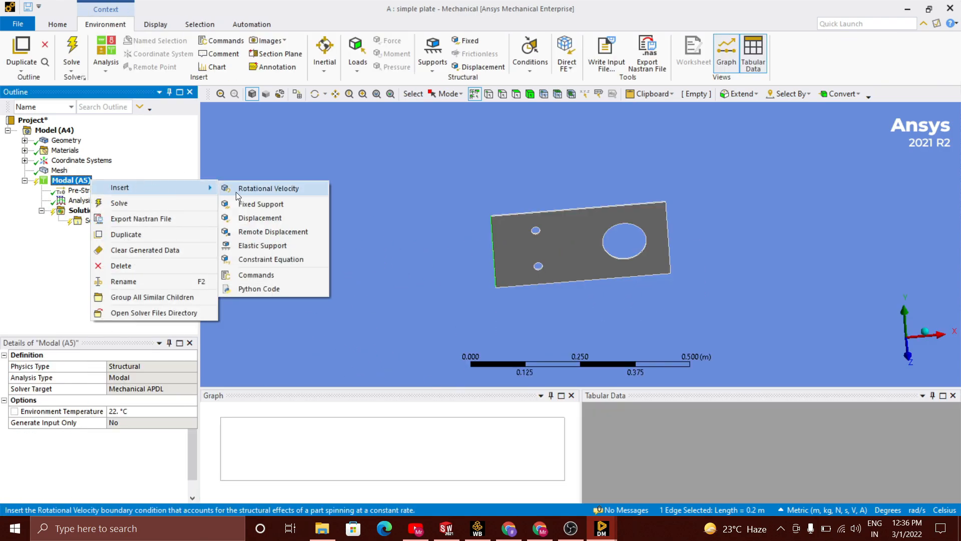
click(275, 203)
- Change the fixed support's scope from the edge to the plate's narrow end face nearest the two small holes
click(516, 94)
scroll(381, 350, up, 5)
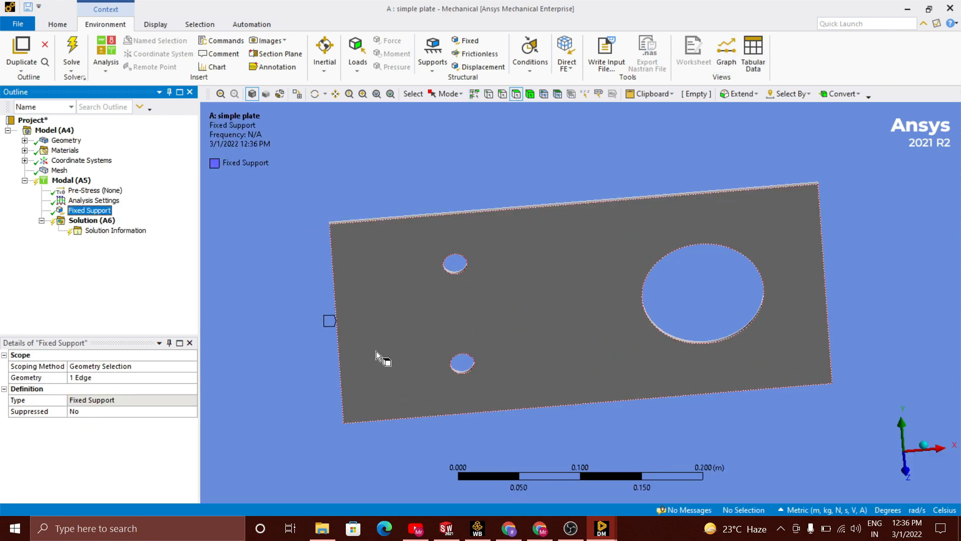
middle_drag(308, 307, 417, 326)
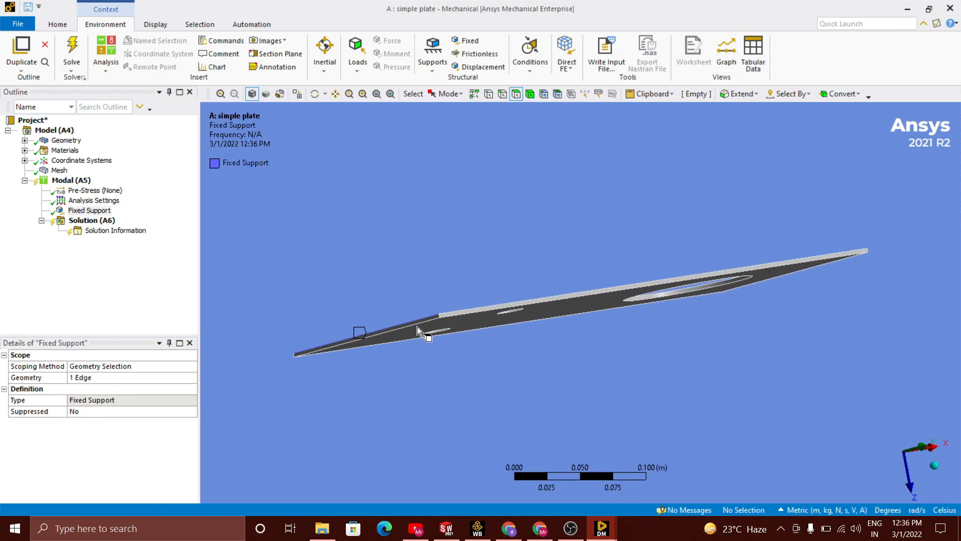
scroll(417, 326, up, 4)
click(289, 332)
scroll(71, 391, down, 4)
click(104, 378)
click(100, 377)
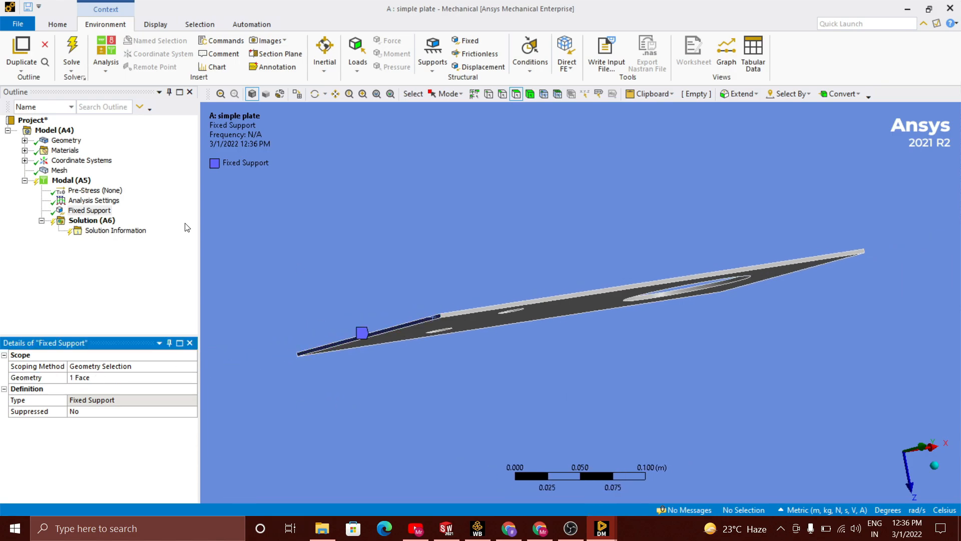
- Solve the modal analysis and open the solution's table of mode frequencies
scroll(572, 329, down, 2)
scroll(572, 329, up, 1)
click(314, 93)
drag(380, 151, 551, 225)
click(73, 56)
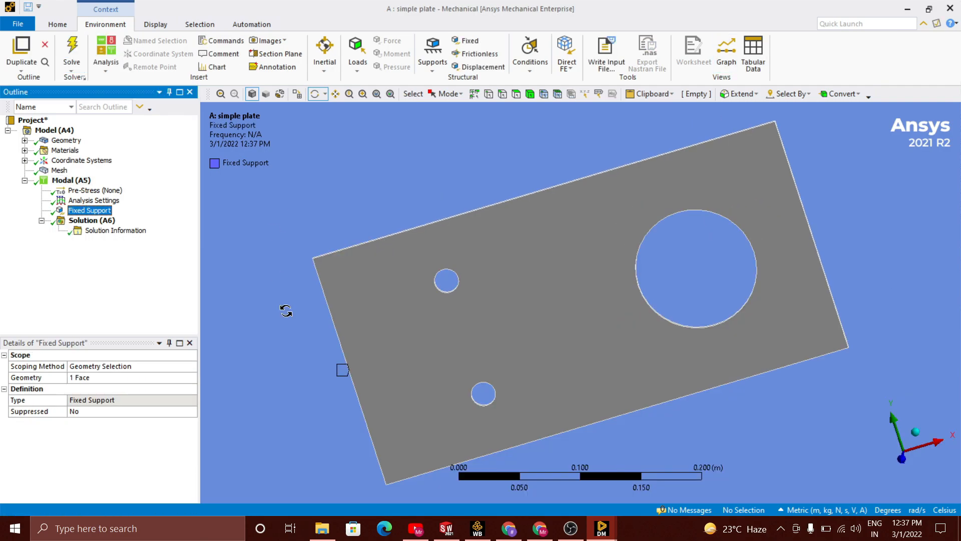
click(93, 221)
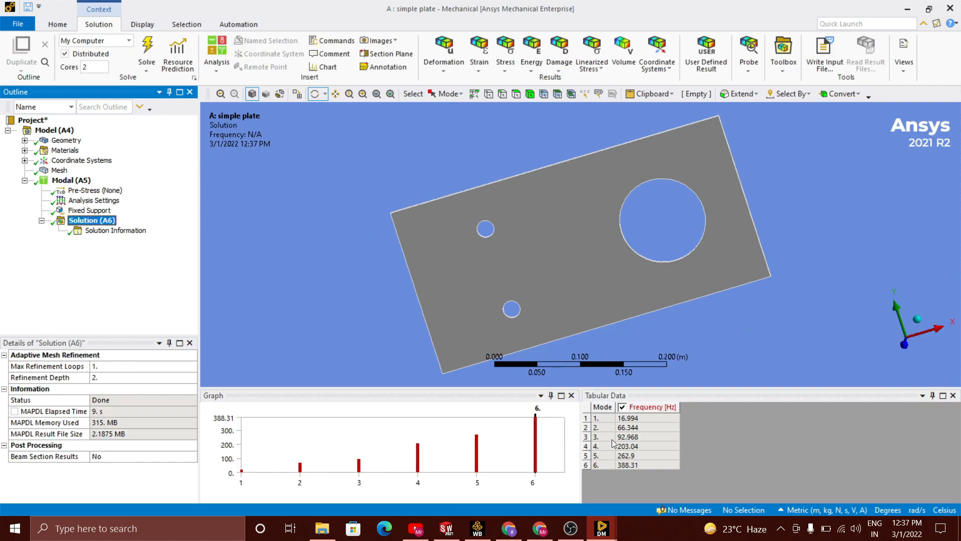
- Insert six Total Deformation results under the modal solution
right_click(98, 223)
mouse_move(125, 225)
mouse_move(269, 225)
click(363, 227)
right_click(93, 223)
mouse_move(123, 226)
mouse_move(269, 225)
click(354, 227)
click(83, 222)
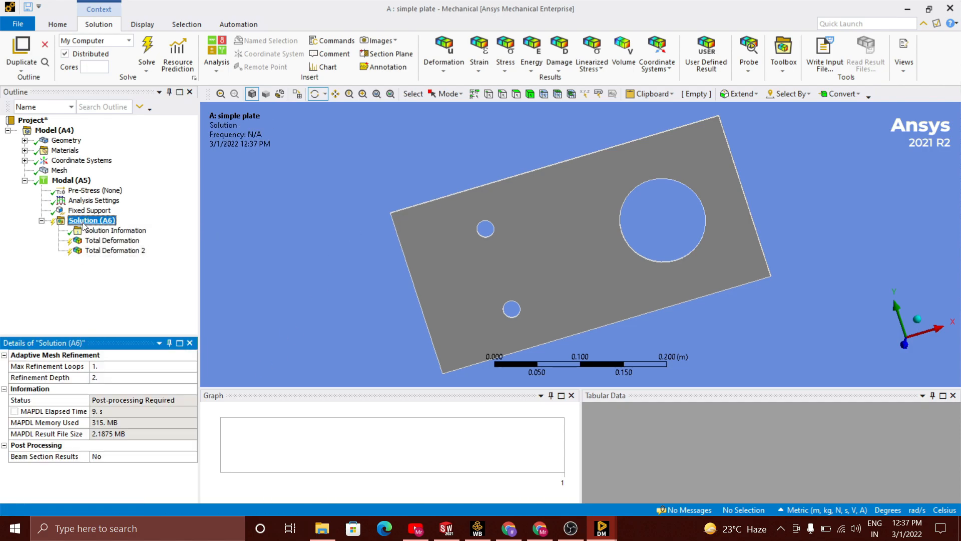
right_click(84, 222)
mouse_move(124, 229)
mouse_move(266, 229)
click(345, 230)
right_click(104, 222)
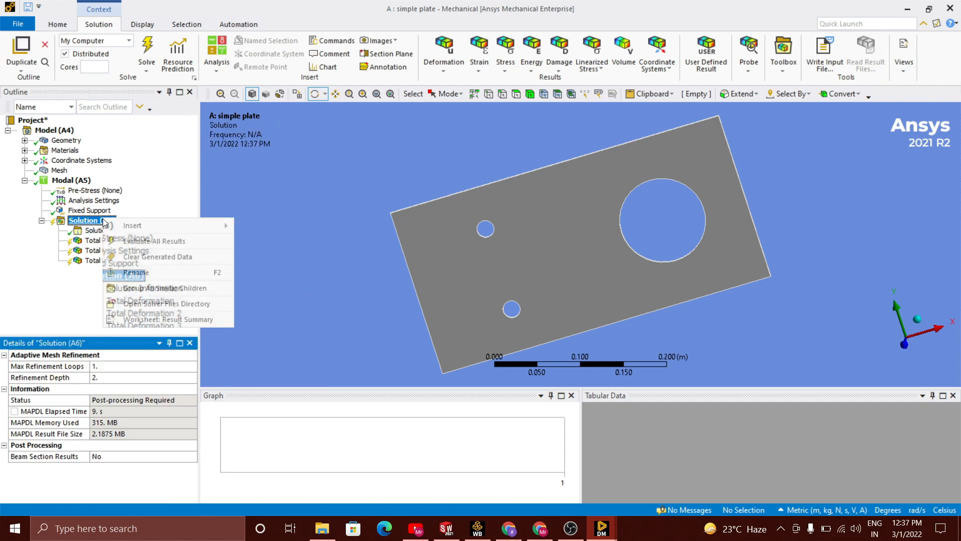
mouse_move(125, 228)
mouse_move(266, 228)
click(345, 229)
right_click(100, 224)
mouse_move(125, 229)
mouse_move(267, 229)
click(350, 229)
right_click(88, 222)
mouse_move(221, 228)
mouse_move(281, 230)
click(352, 248)
right_click(106, 221)
mouse_move(170, 229)
mouse_move(291, 230)
click(376, 231)
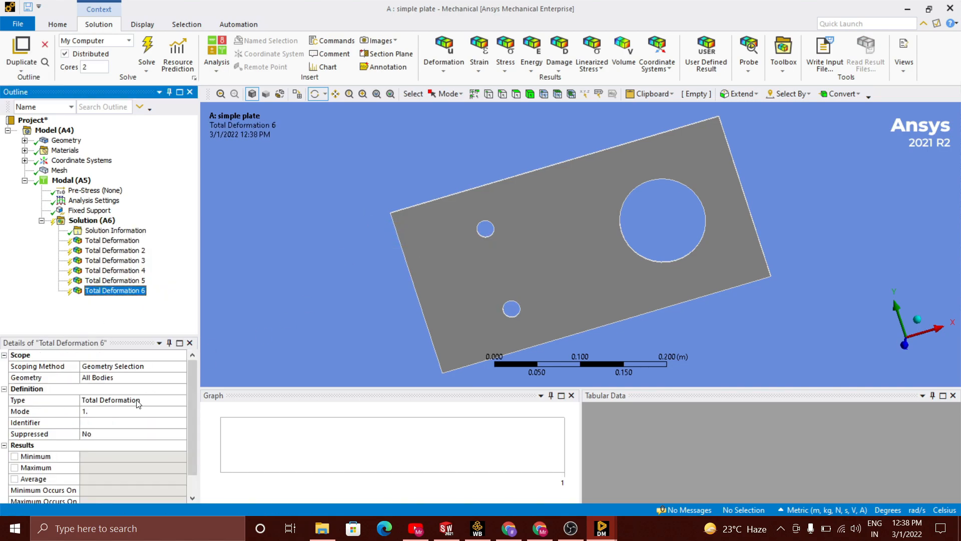
- Set the sixth total deformation result to mode 6 and evaluate the results
click(164, 414)
click(146, 50)
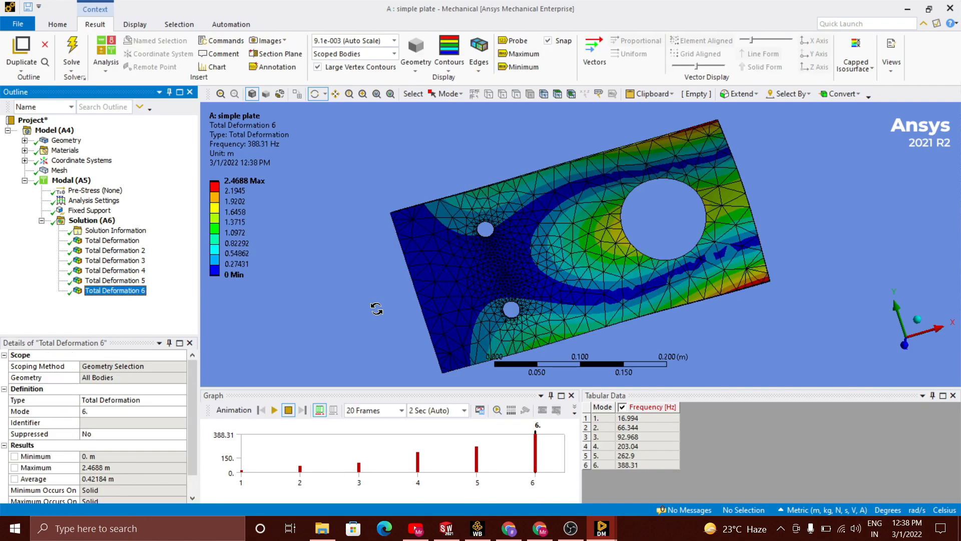
- Show the mode 6 result at 0.0 (Undeformed) scale, and animate the mode 1 total deformation at 1.0 (True Scale)
click(367, 43)
click(346, 51)
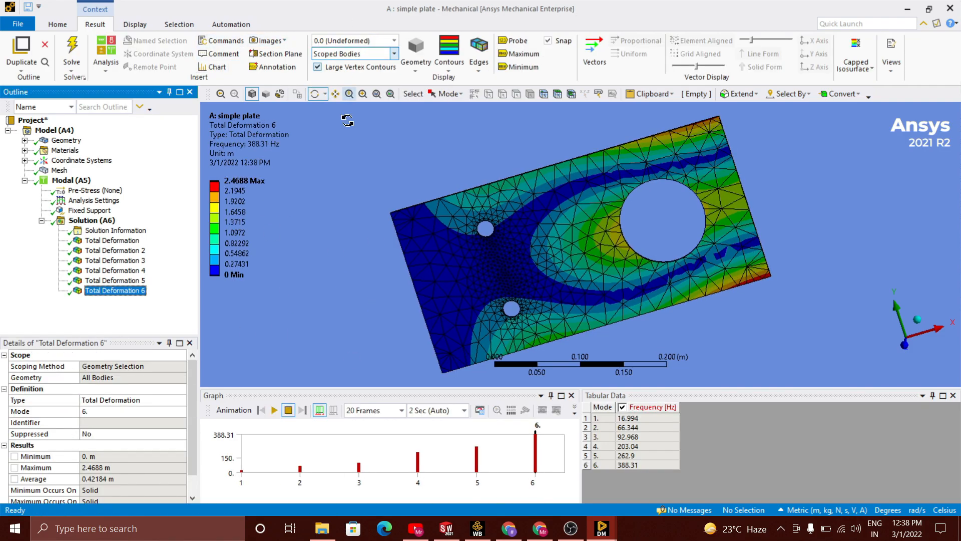
click(110, 241)
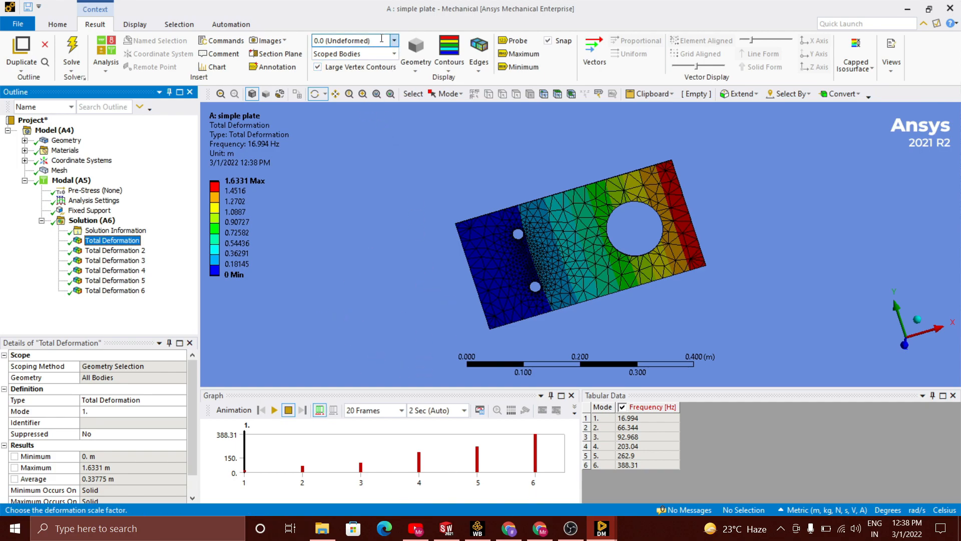
click(395, 42)
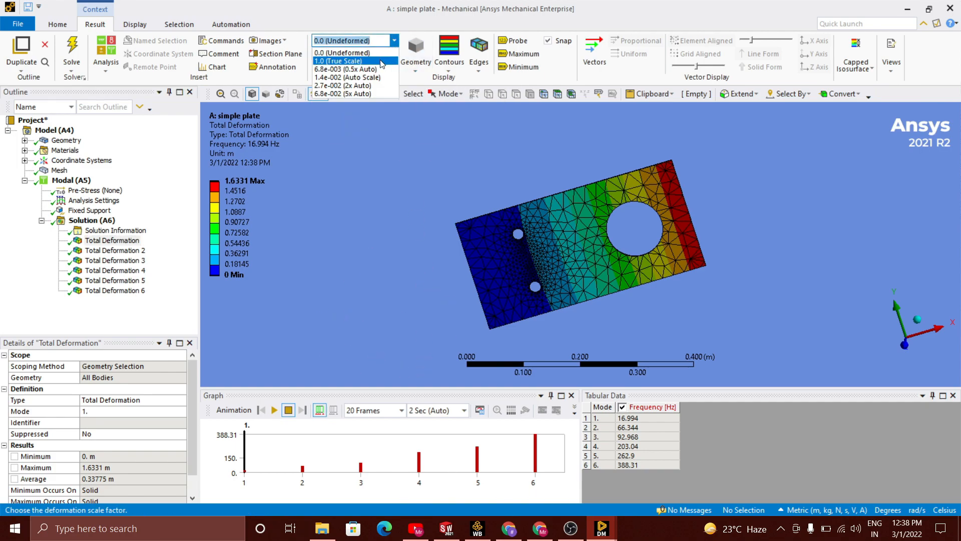
click(382, 61)
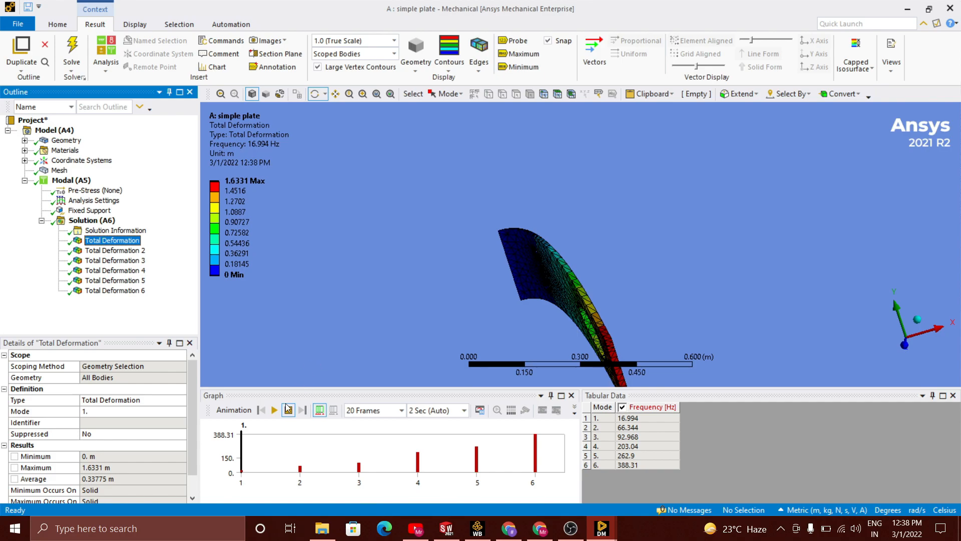
click(275, 411)
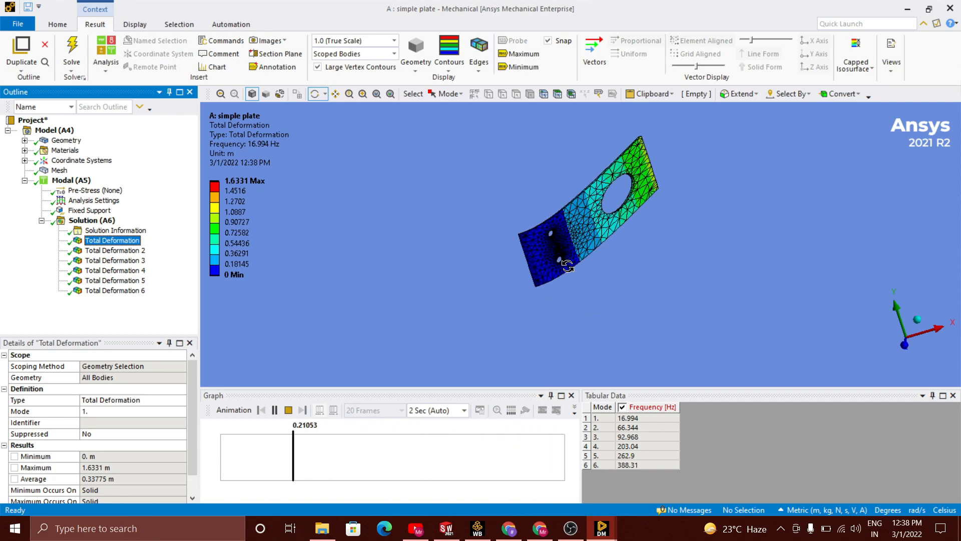
drag(620, 195, 582, 246)
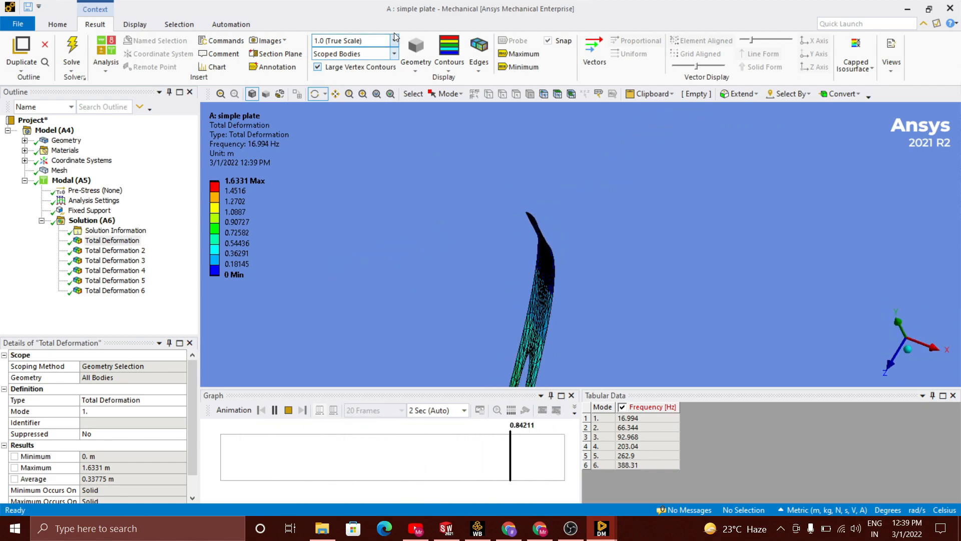
- Set the deformation scale to 6.8e-003 (0.5x Auto) and replay the mode 1 animation
click(394, 40)
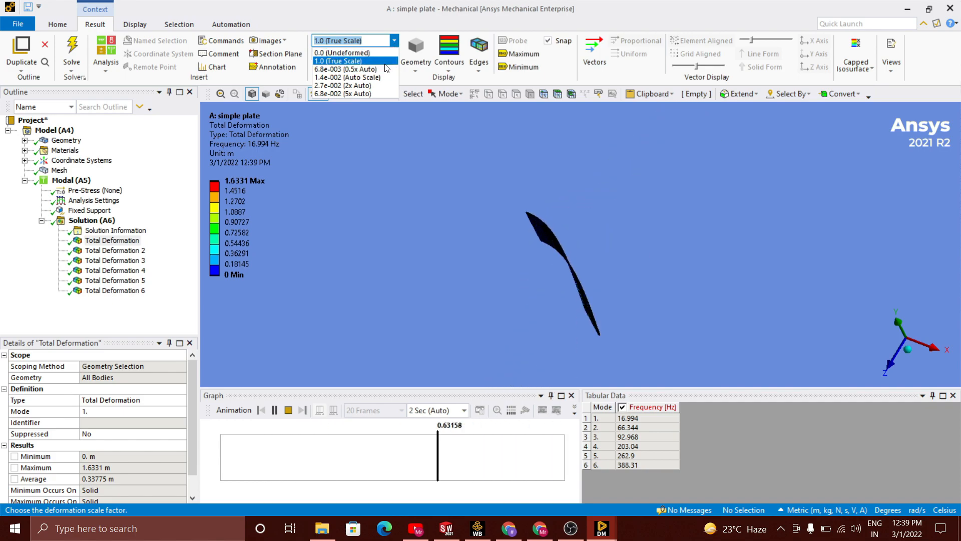
click(388, 66)
click(394, 41)
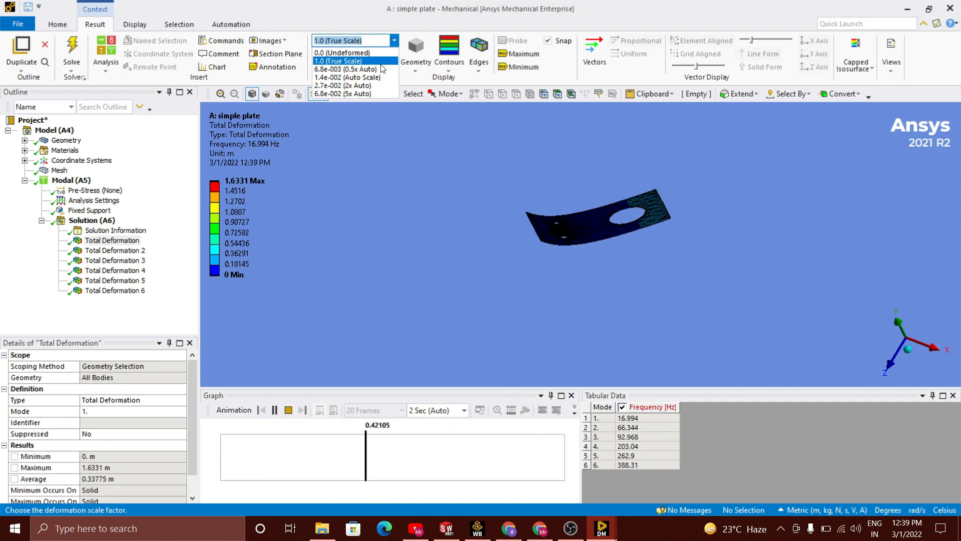
click(382, 70)
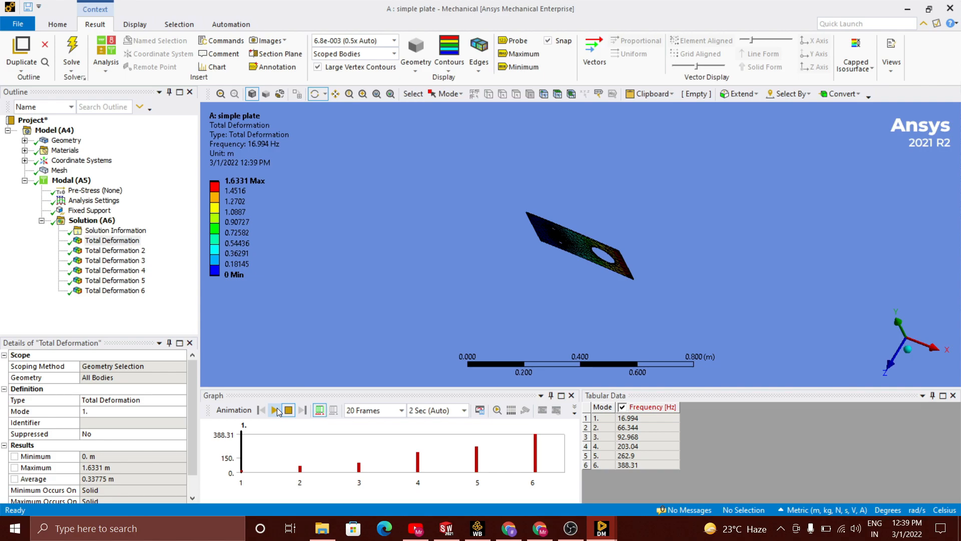
click(277, 410)
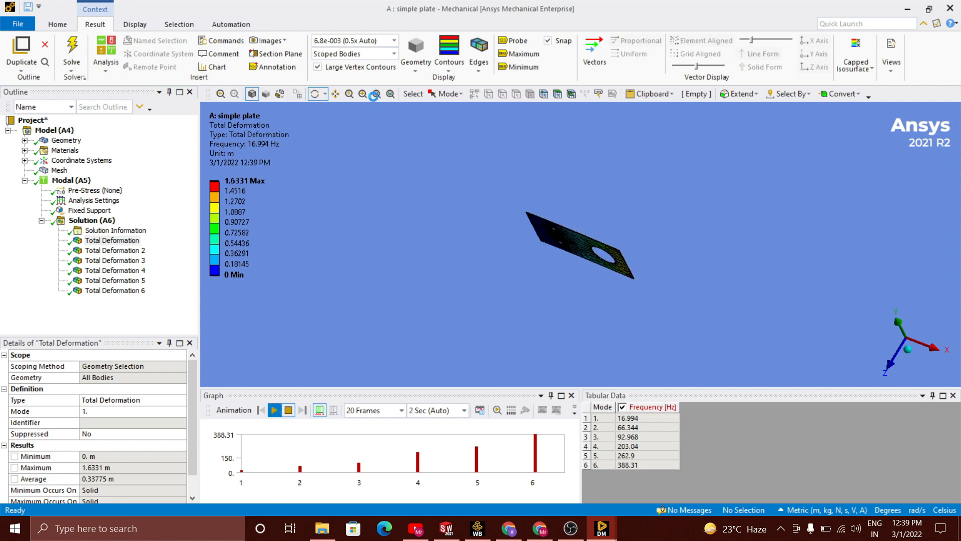
- Set the result display to All Bodies and view the mode 1 animation from the plate's side
click(394, 54)
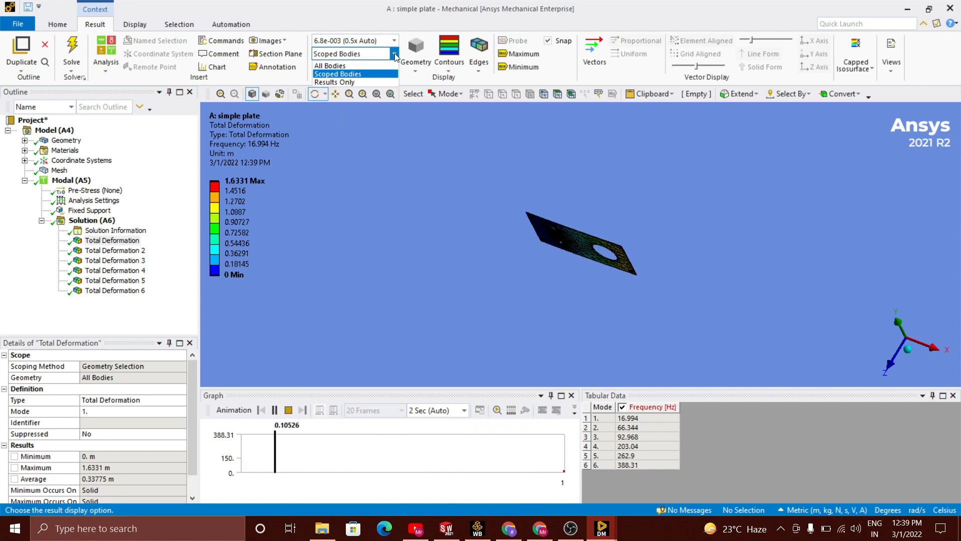
click(377, 65)
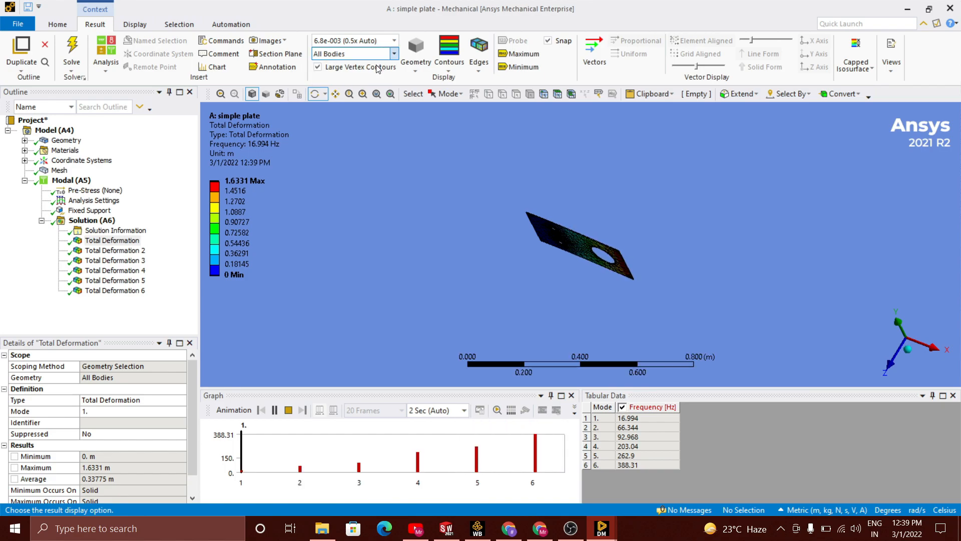
click(274, 410)
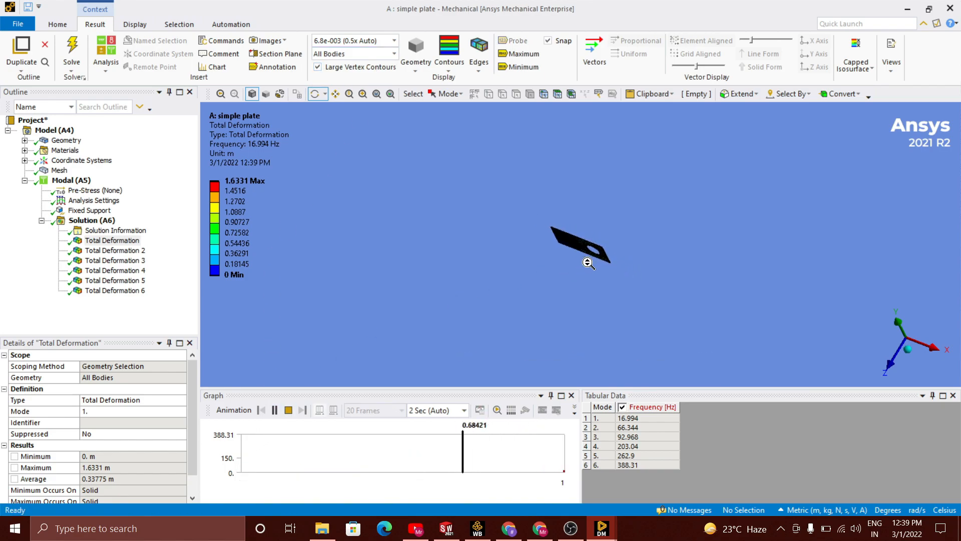
scroll(581, 268, up, 5)
drag(618, 326, 739, 347)
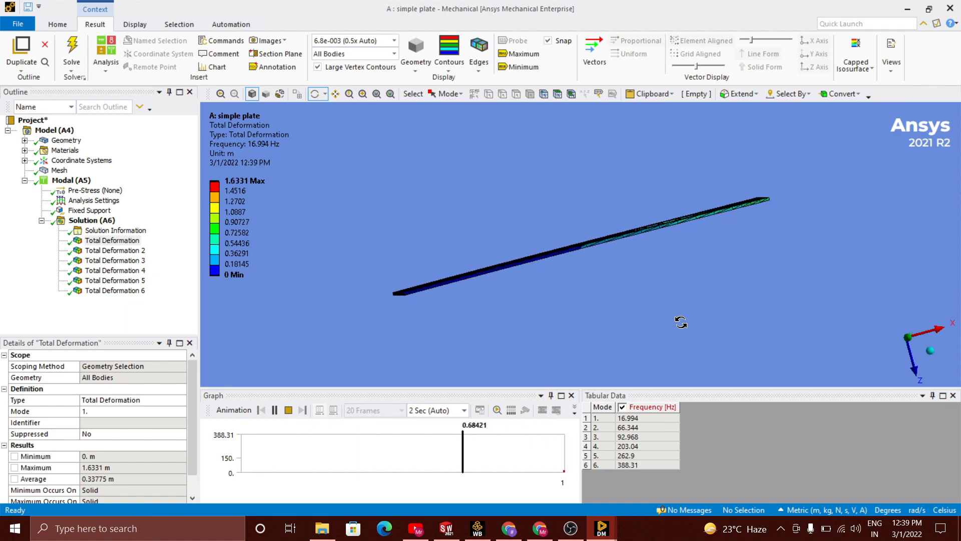
- Animate the mode 2 total deformation result and inspect the plate's motion
click(132, 255)
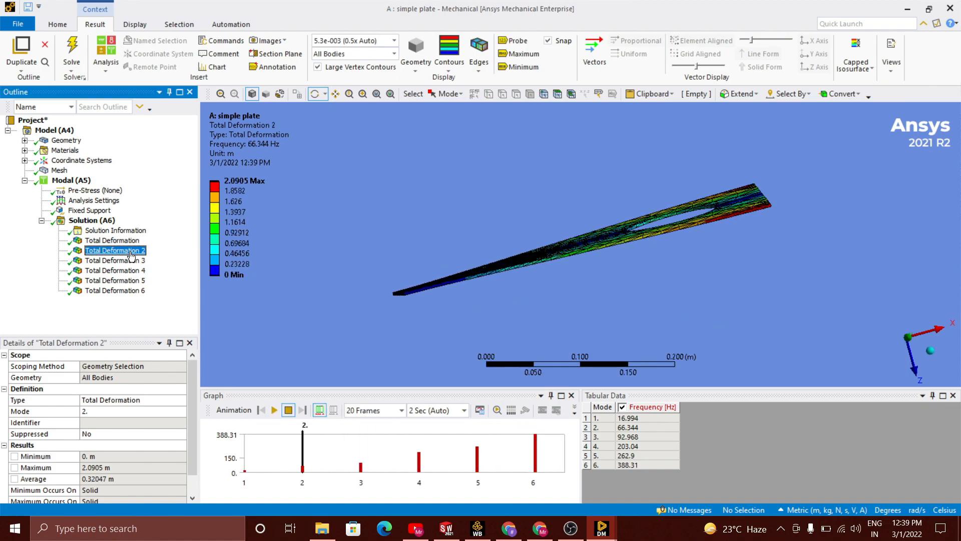
click(276, 407)
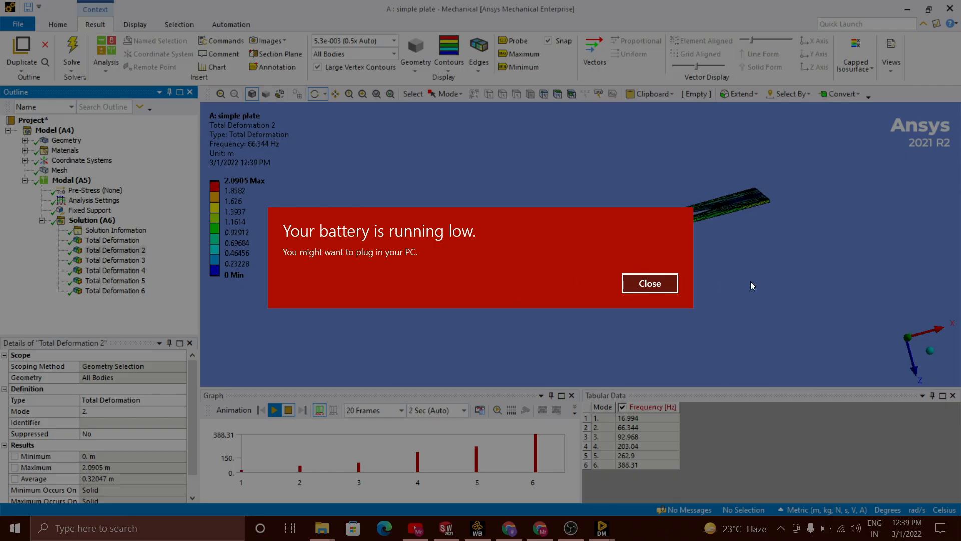
click(668, 291)
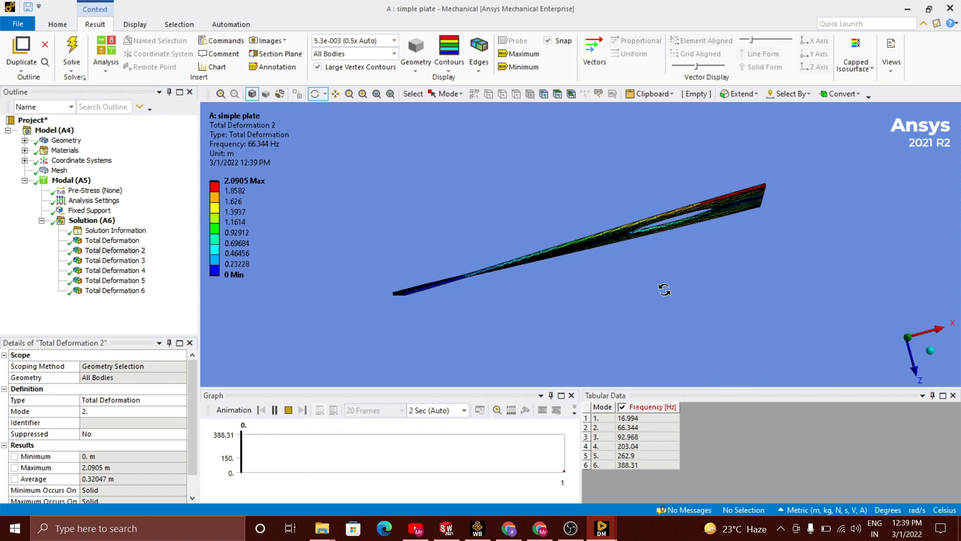
mouse_move(663, 288)
mouse_down()
mouse_move(629, 233)
mouse_move(691, 231)
mouse_move(678, 285)
mouse_up()
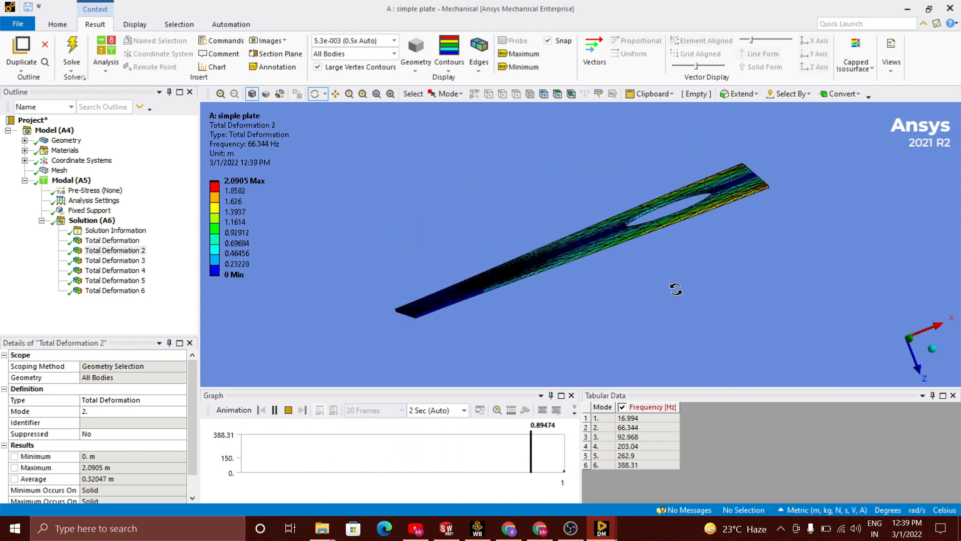
- Animate the mode 3 total deformation result and view the plate from the front
click(115, 250)
click(117, 261)
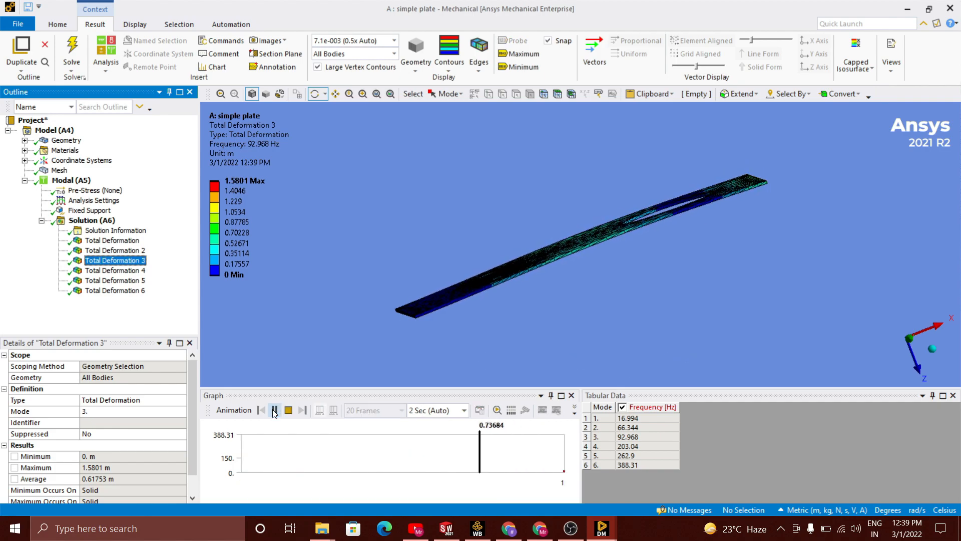
drag(617, 278, 560, 234)
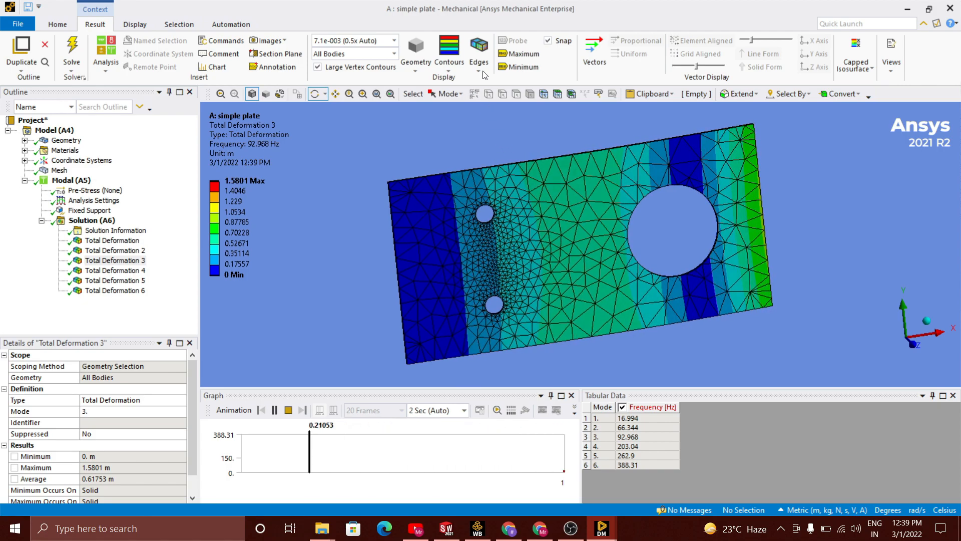
- Turn on the maximum and minimum labels for the mode 3 result and inspect the animated plate edge-on
click(522, 53)
click(522, 66)
drag(536, 140, 551, 228)
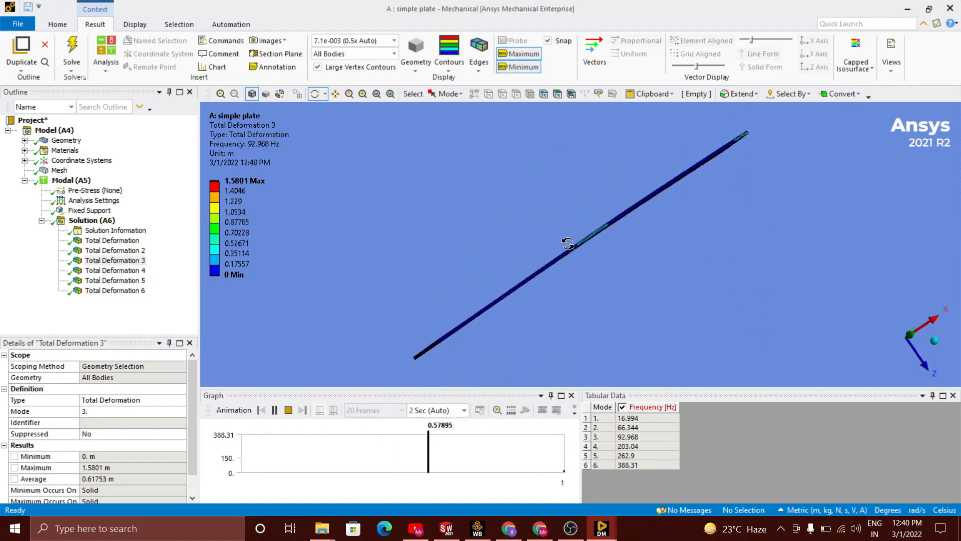
- Animate the mode 4 total deformation result and inspect the plate's motion nearly edge-on
click(122, 273)
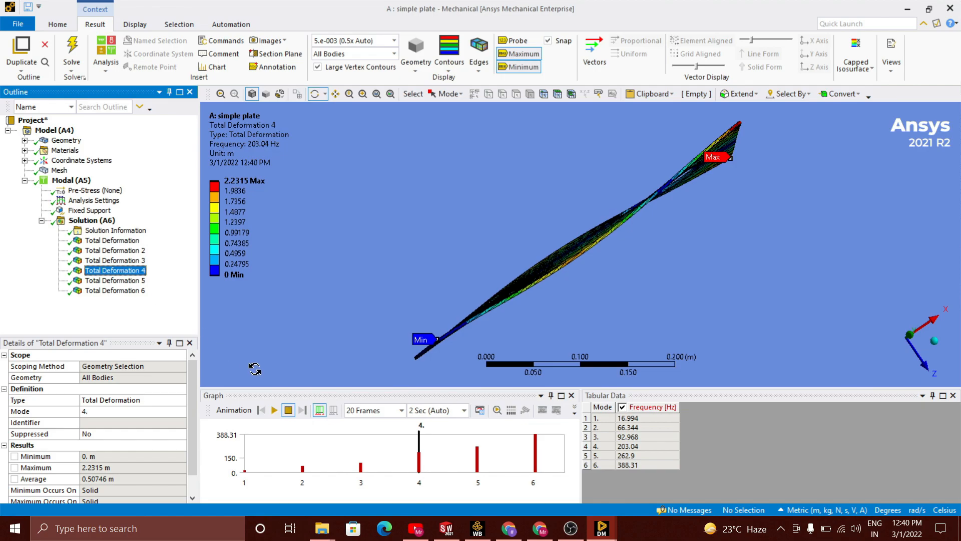
click(275, 409)
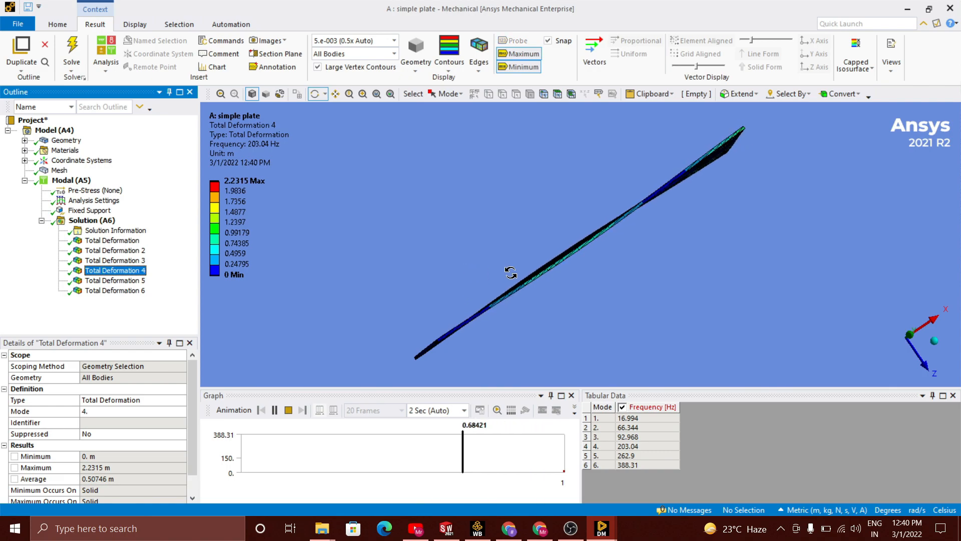
drag(489, 260, 537, 289)
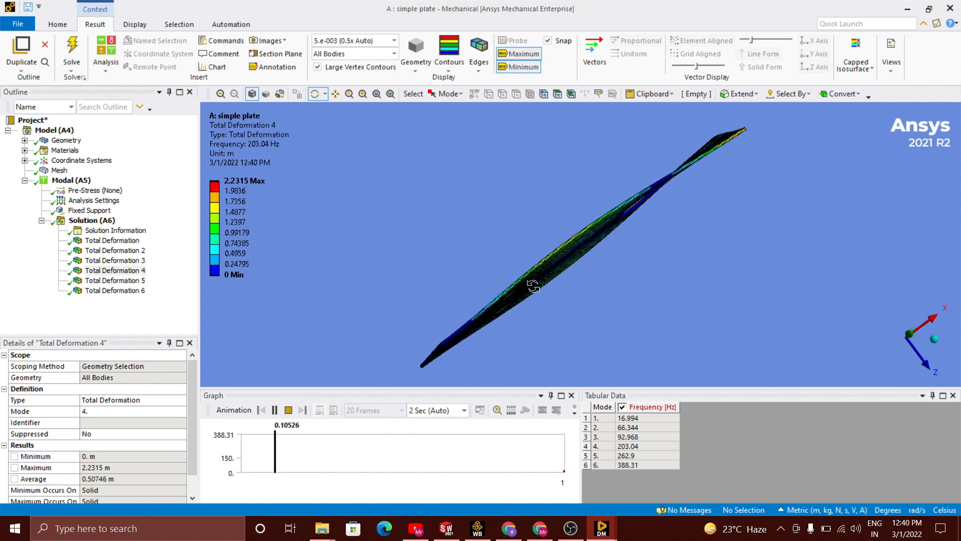
- Animate the mode 5 total deformation result and inspect the plate's bending from slightly different angles
click(144, 284)
click(127, 281)
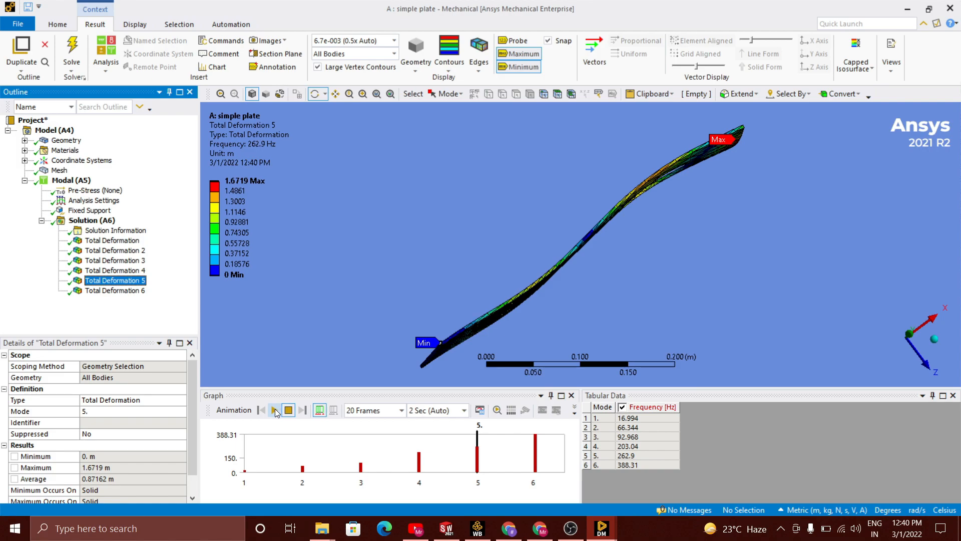
click(275, 411)
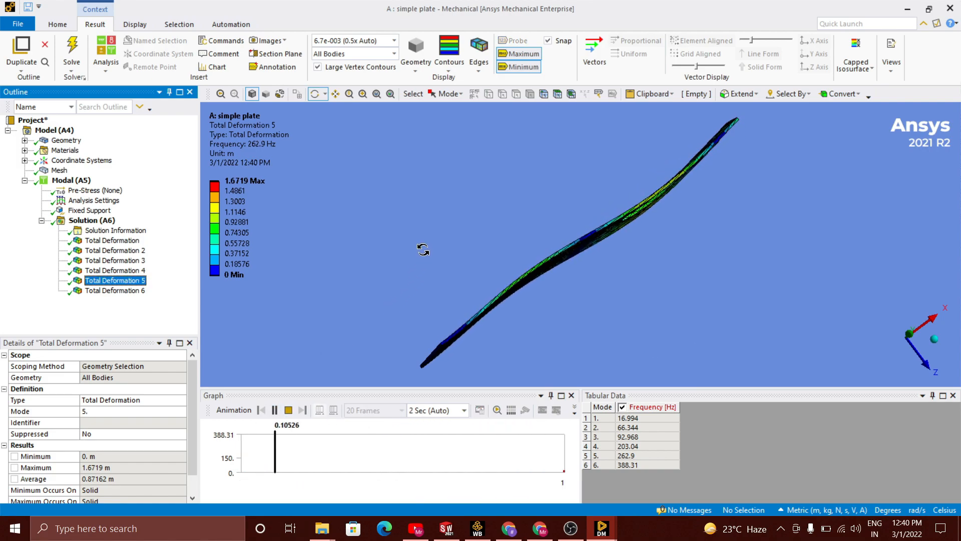
drag(423, 249, 450, 270)
drag(620, 340, 554, 269)
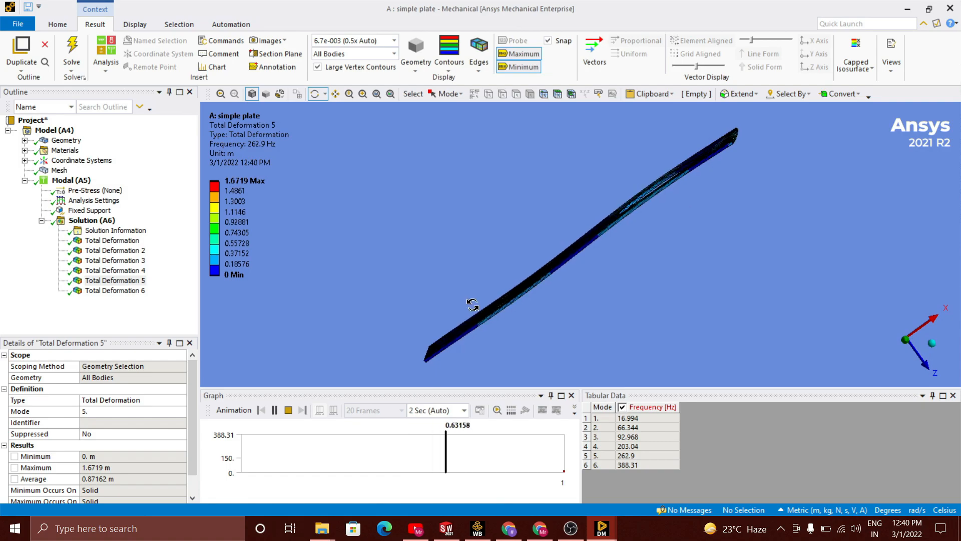
- Animate the mode 6 total deformation result and orient the plate so its surface and edge can be inspected
click(144, 295)
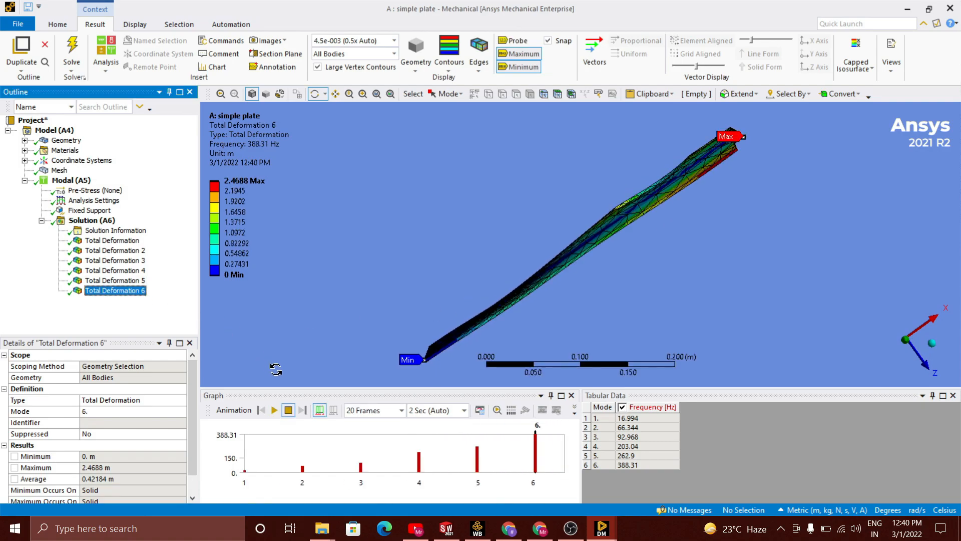
click(275, 411)
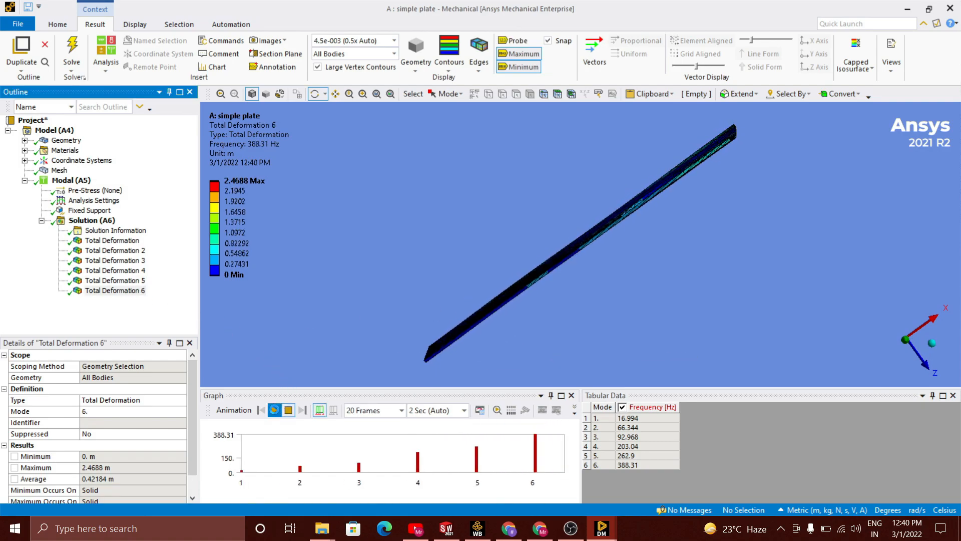
drag(322, 232, 492, 332)
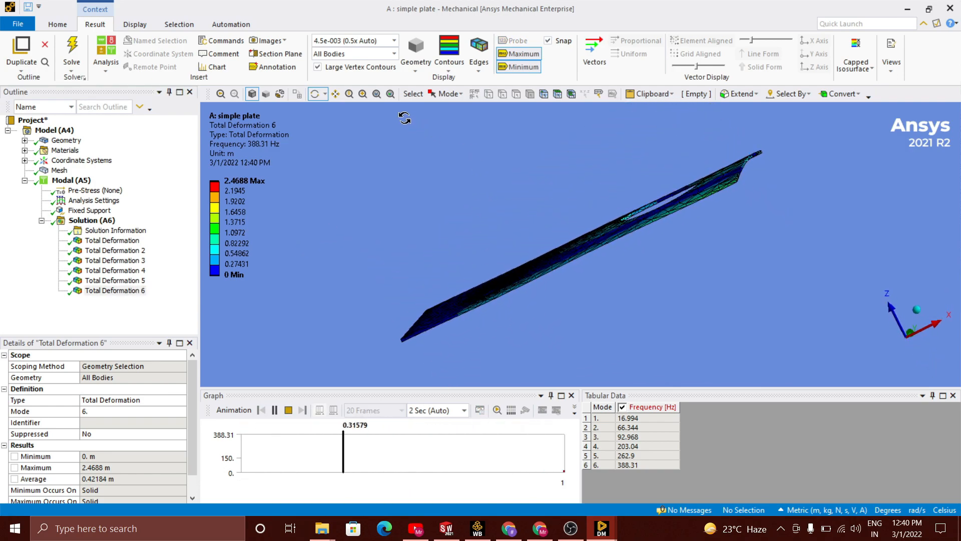
- Set the mode 6 deformation scale to 9.1e-003 (Auto Scale) and inspect the animated plate from its narrow end
click(351, 41)
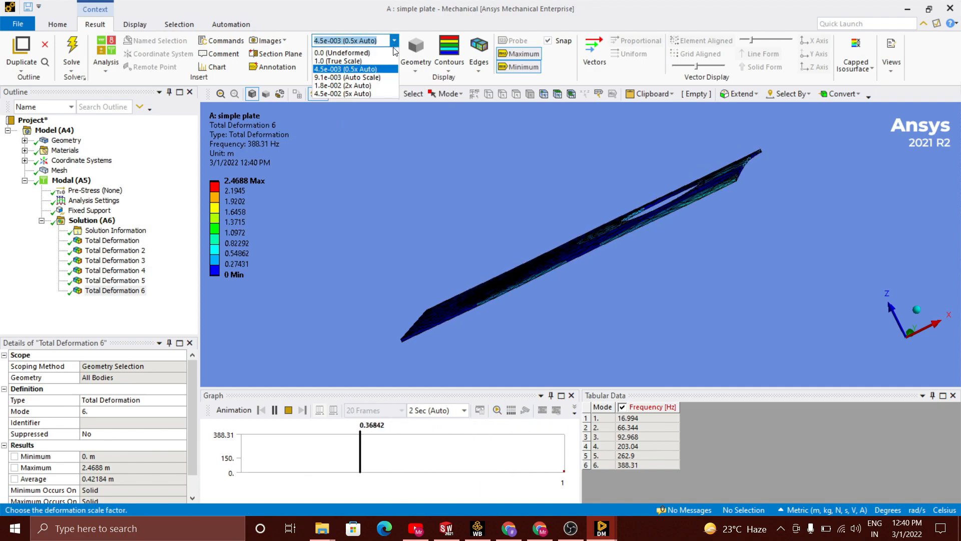
click(370, 77)
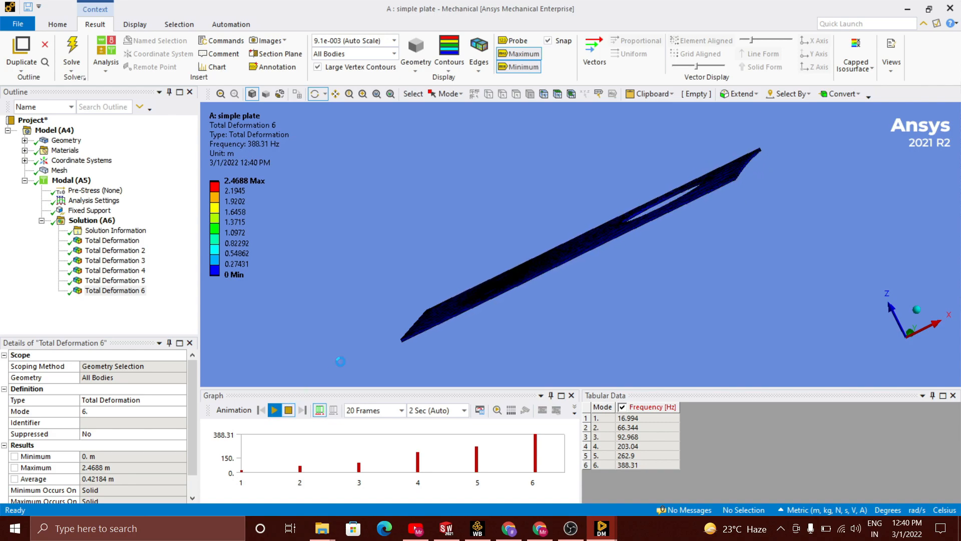
drag(669, 286, 564, 326)
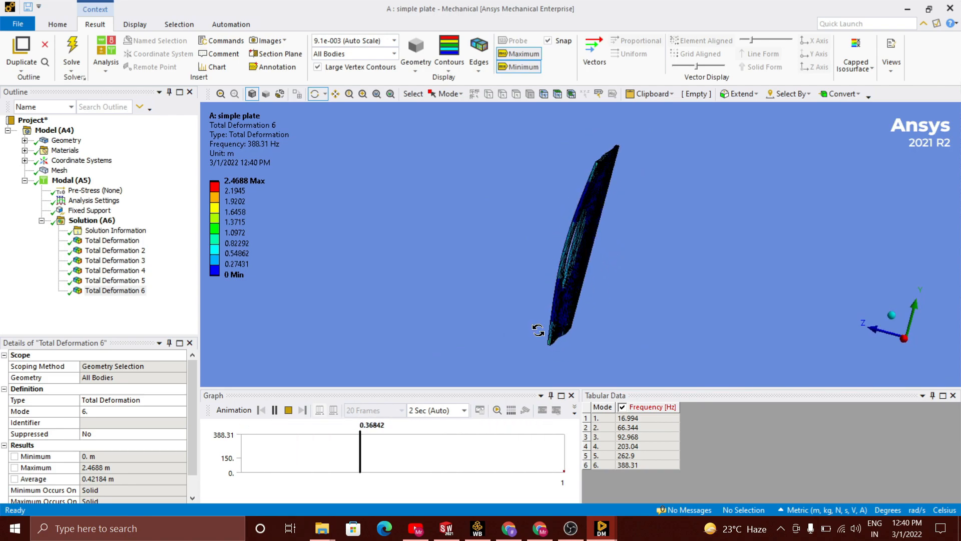
- Set the mode 6 deformation scale to 1.8e-002 (2x Auto), replay the animation and inspect the plate's face and holes
click(393, 40)
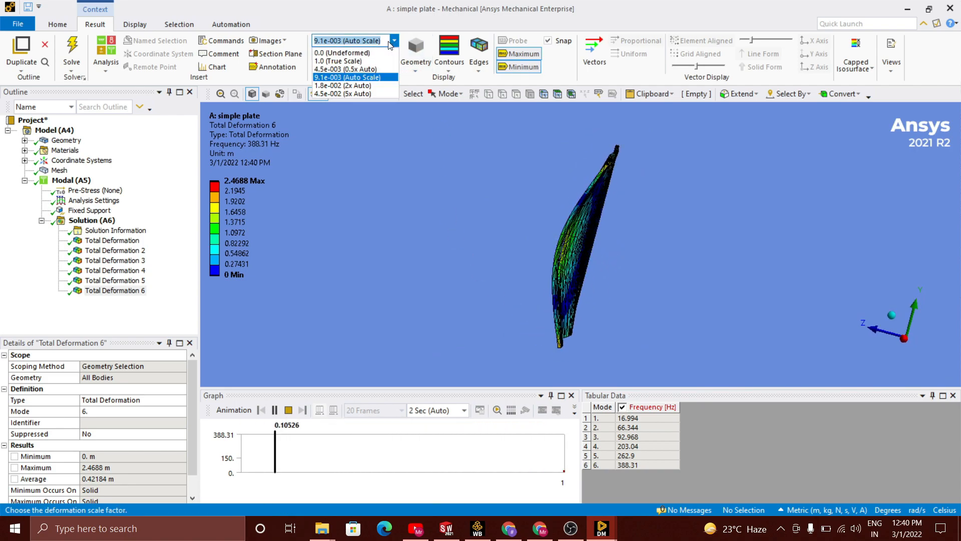
click(375, 86)
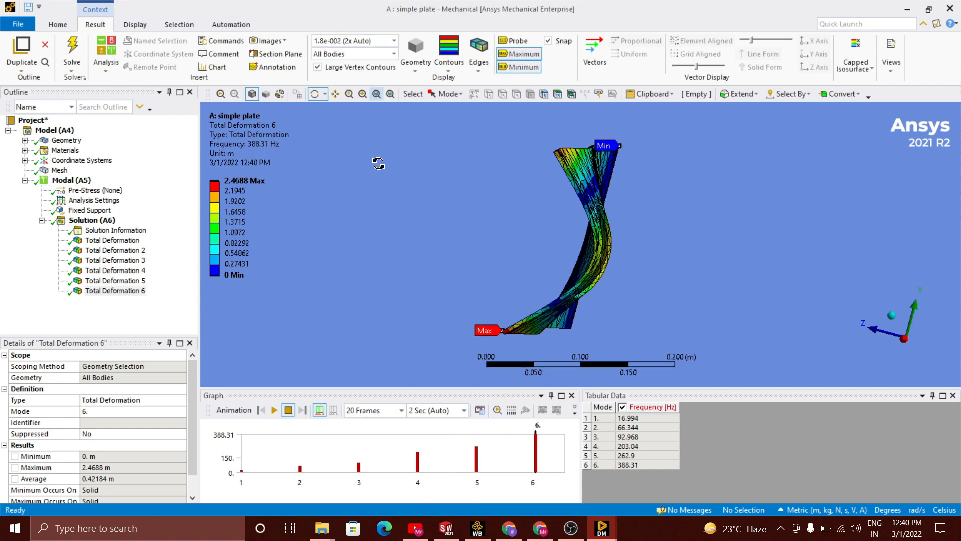
click(274, 410)
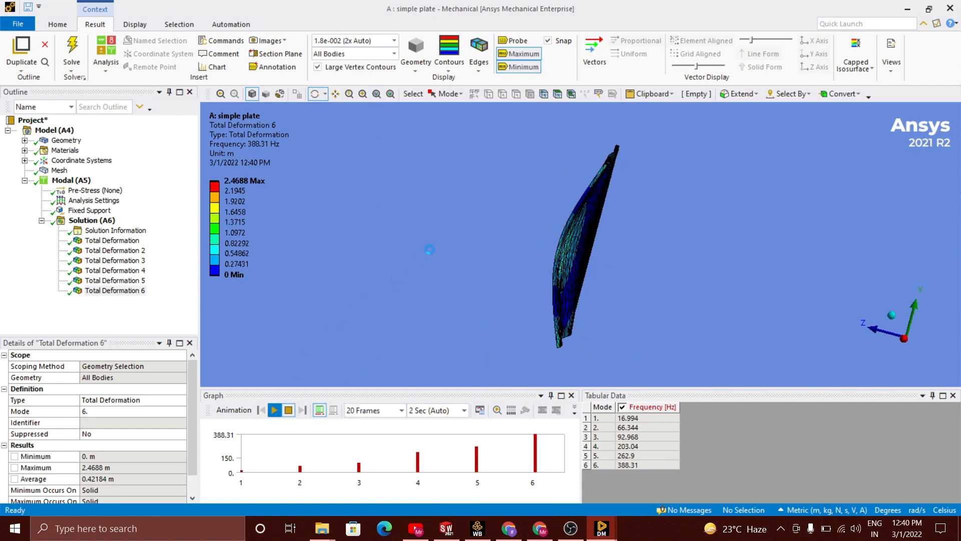
drag(430, 246, 505, 249)
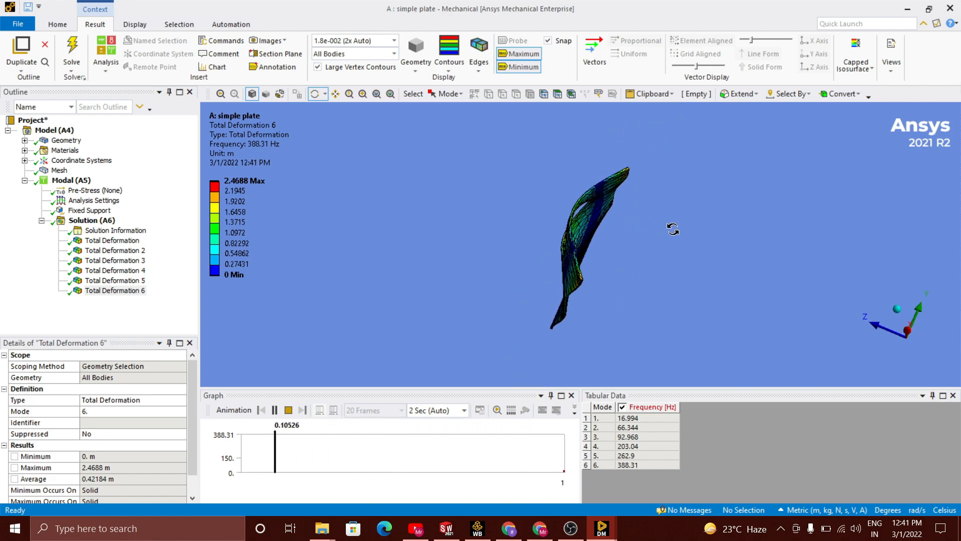
drag(710, 185, 451, 122)
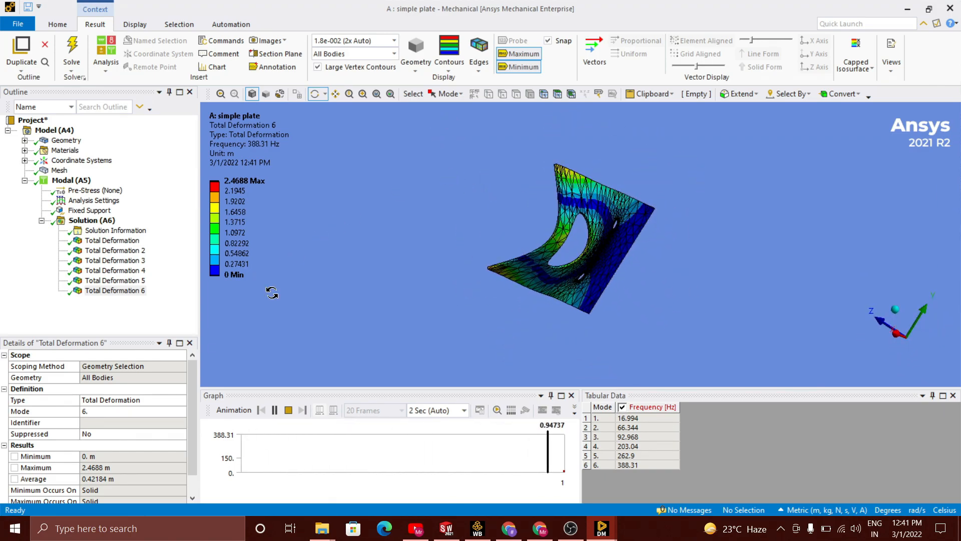